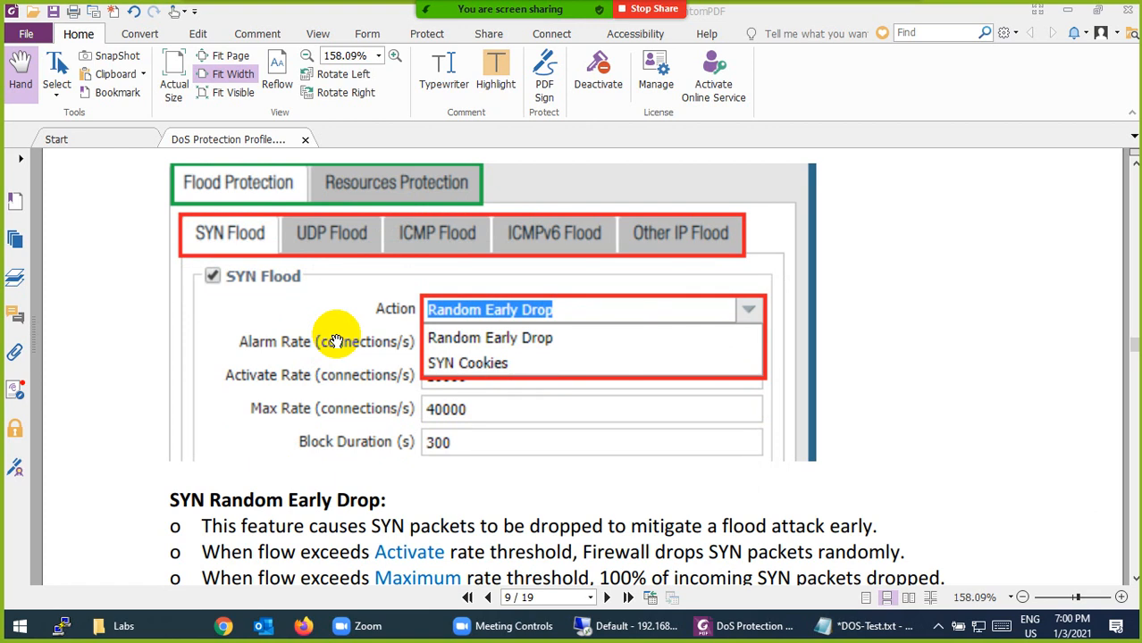
Read the SYN and UDP flood notes, switch to the remote desktop's firewall web interface and dismiss the commit status
{"action": "scroll", "coordinate": [330, 344], "scroll_direction": "down", "scroll_amount": 5}
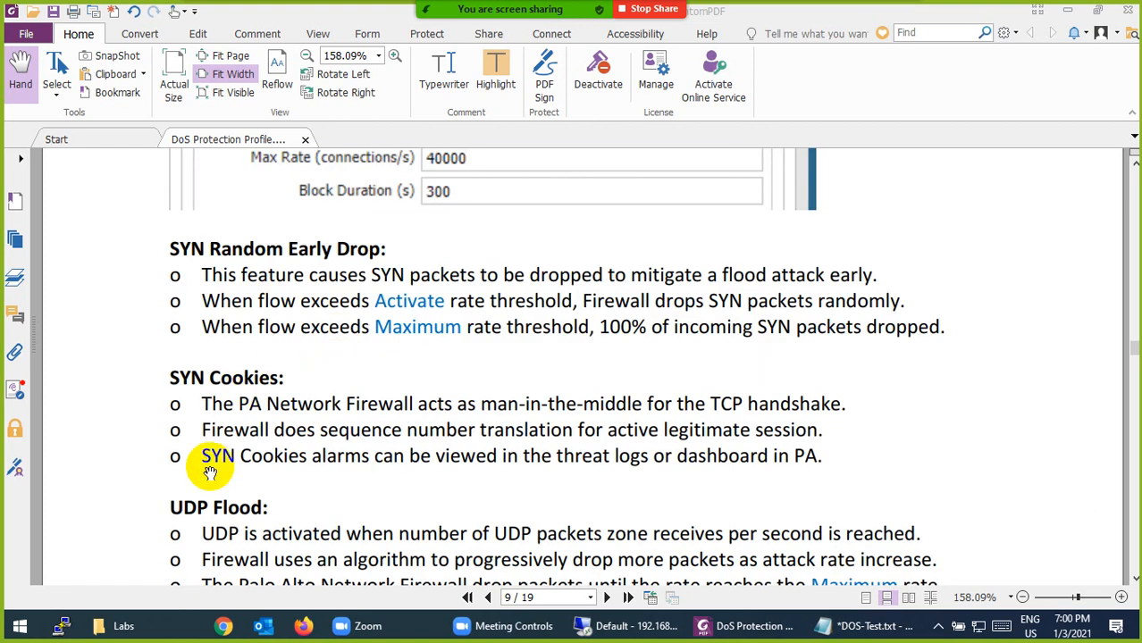
{"action": "scroll", "coordinate": [212, 460], "scroll_direction": "down", "scroll_amount": 2}
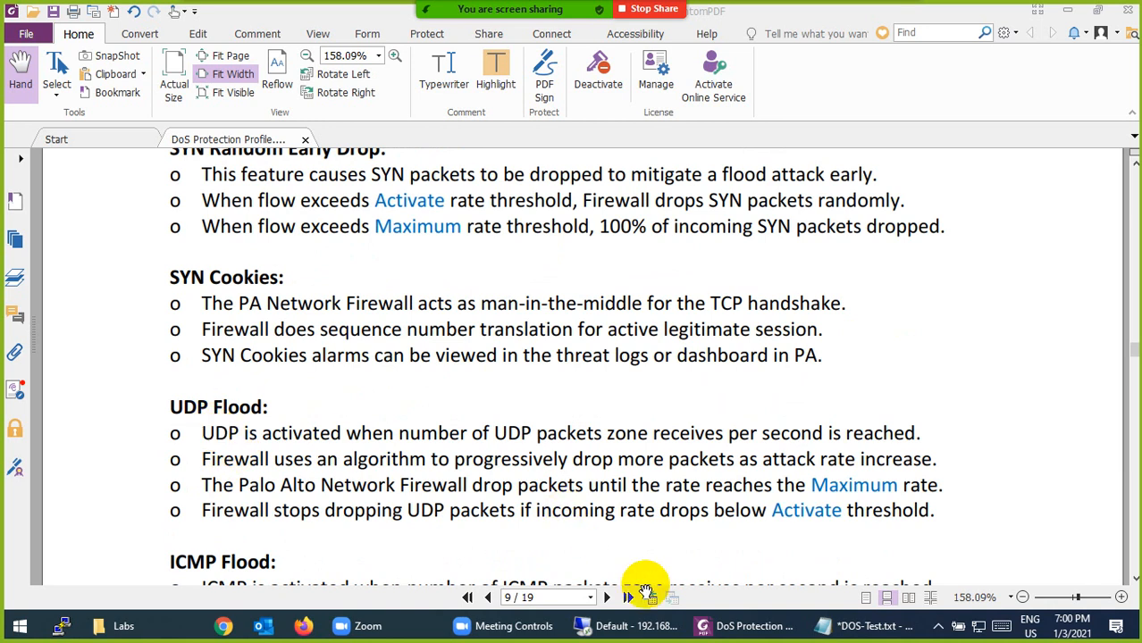
{"action": "left_click", "coordinate": [627, 631]}
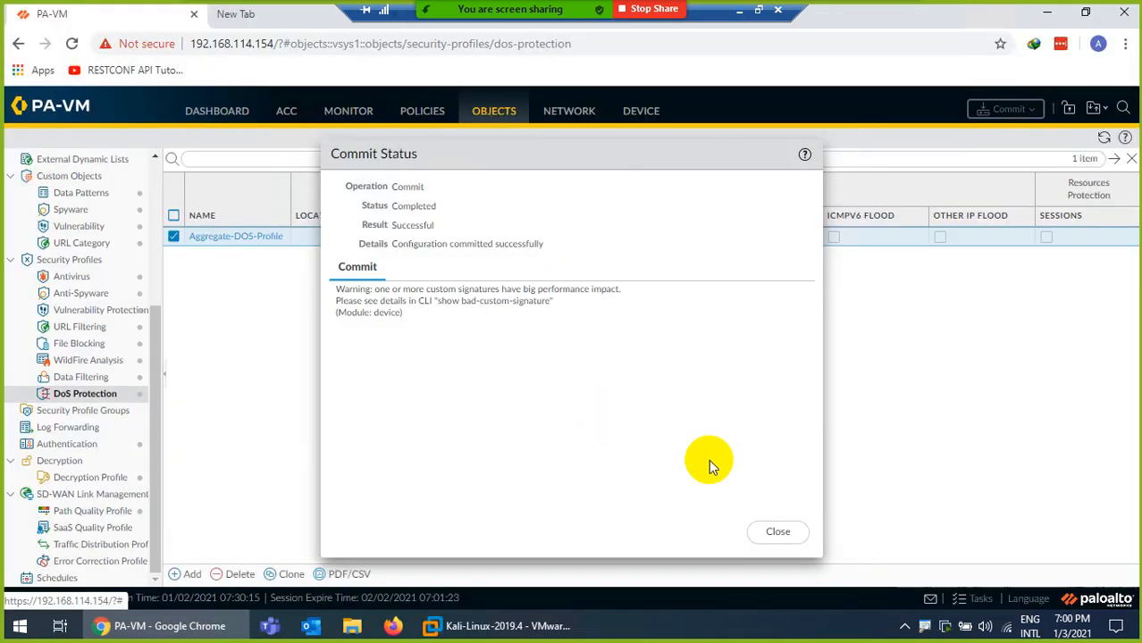
{"action": "left_click", "coordinate": [778, 532]}
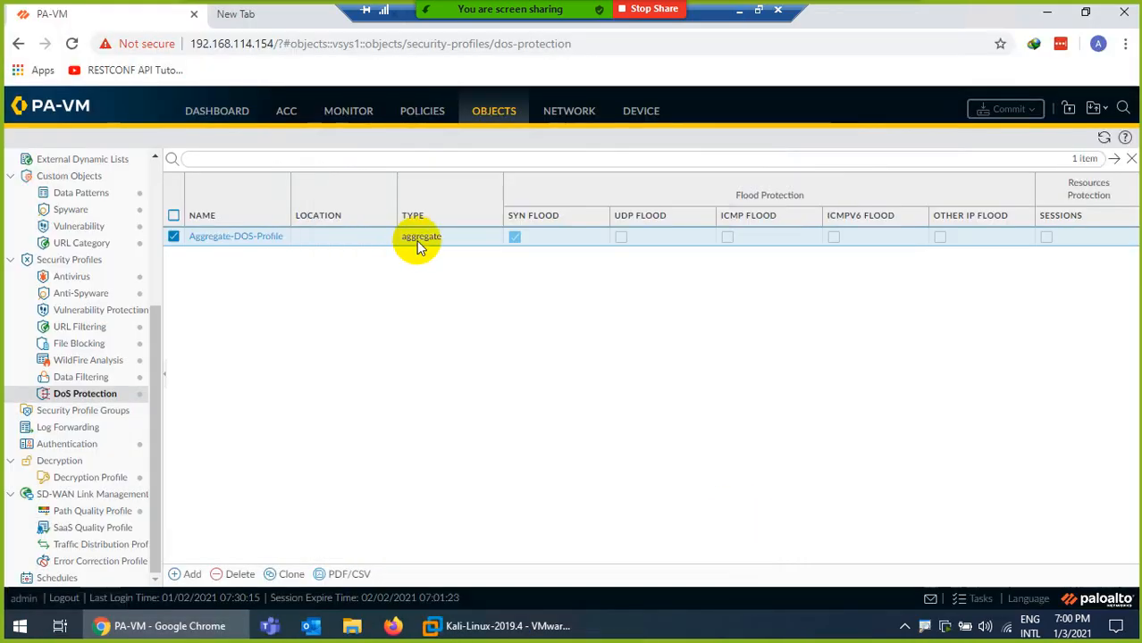
Review the SYN Flood and UDP Flood settings of Aggregate-DOS-Profile and leave the profile without changes
{"action": "left_click", "coordinate": [255, 245]}
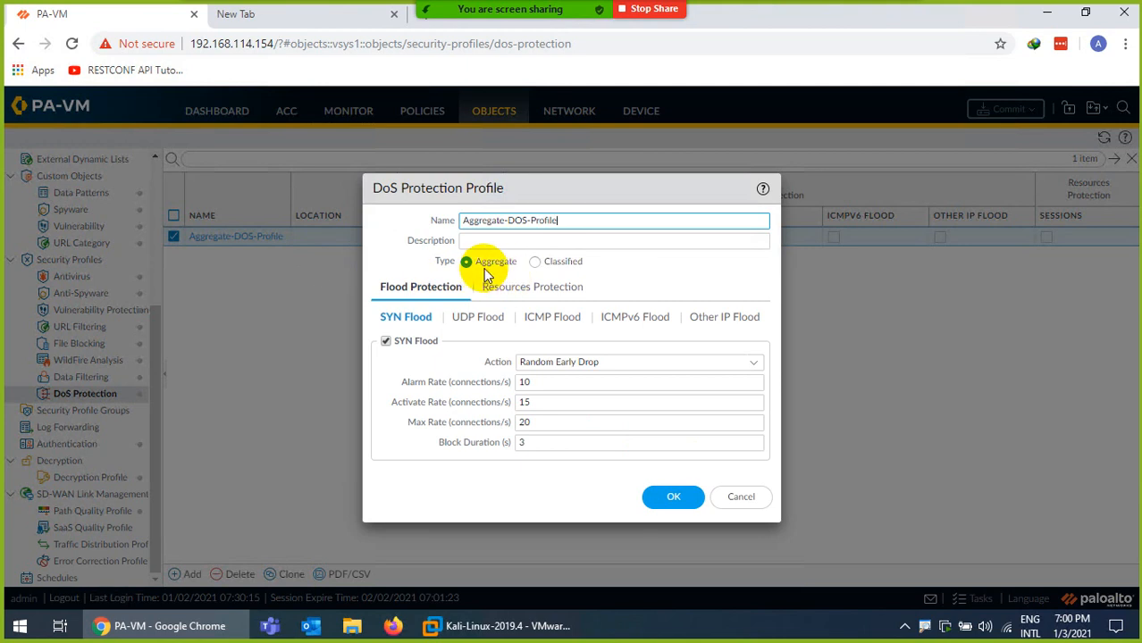
{"action": "left_click", "coordinate": [475, 317]}
{"action": "left_click", "coordinate": [757, 496]}
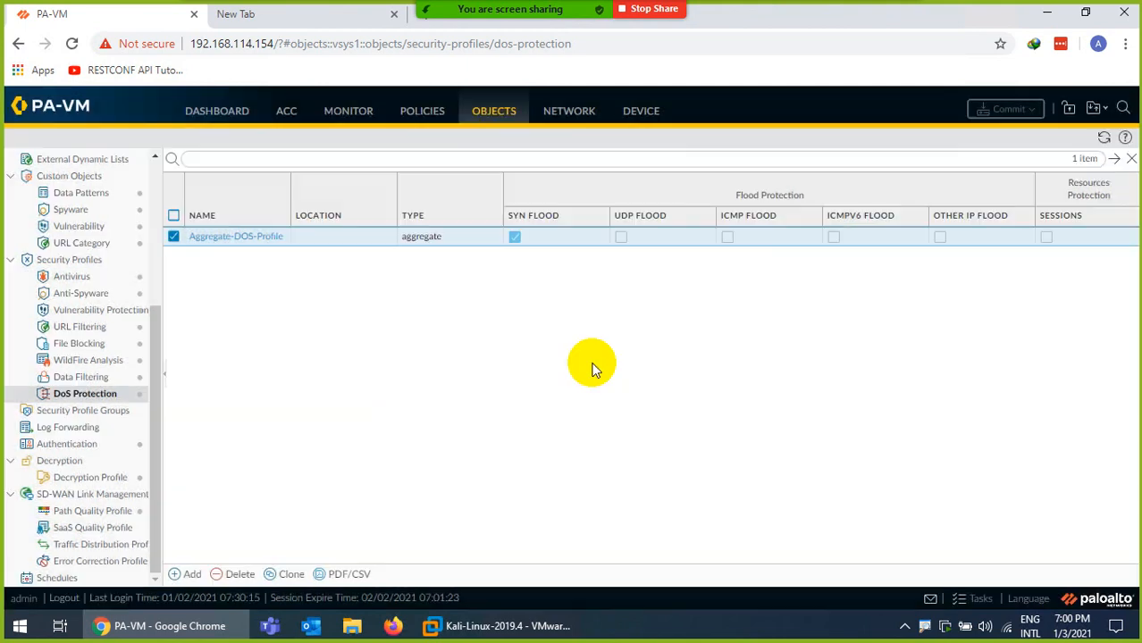
Examine the action and aggregate profile assigned in the DoS-POlicy protection rule, leaving the rule without changes
{"action": "left_click", "coordinate": [418, 113]}
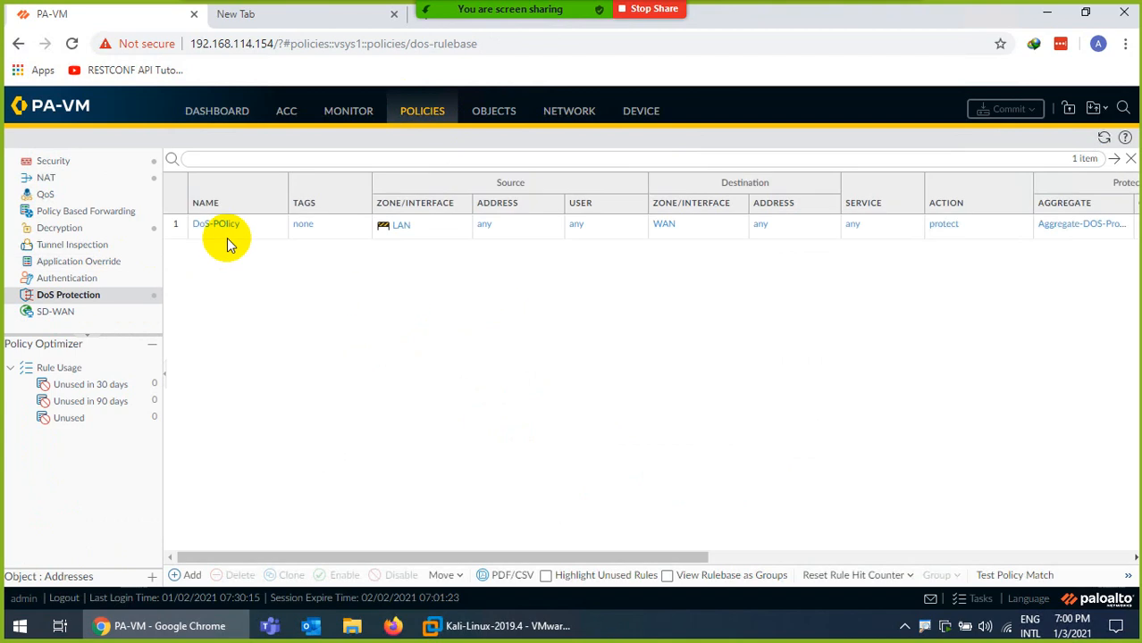
{"action": "left_click", "coordinate": [217, 225]}
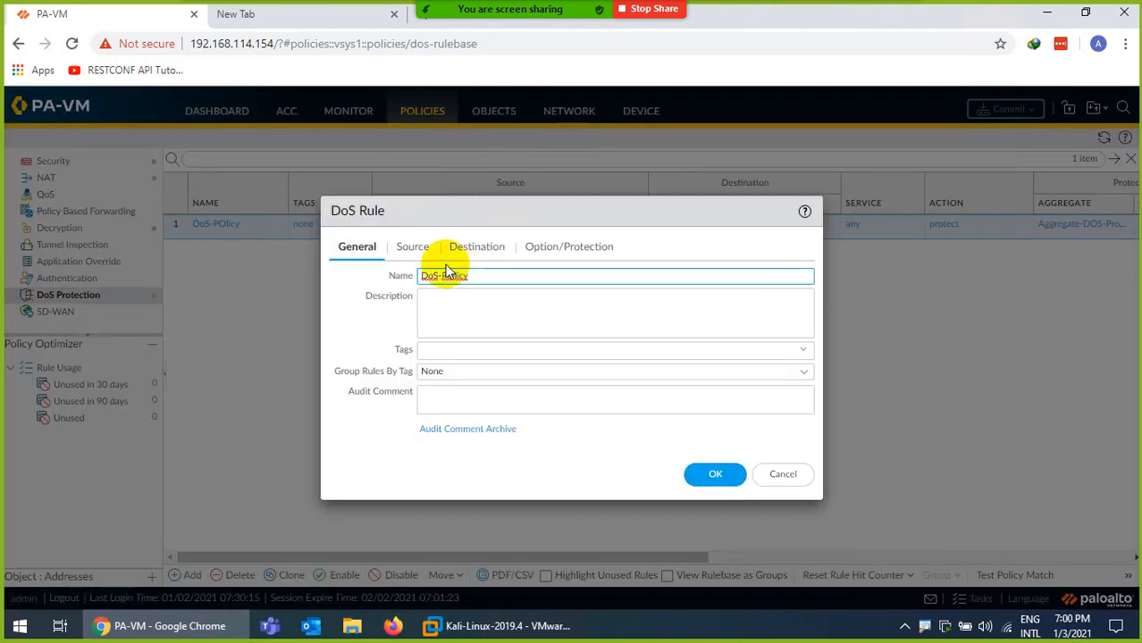
{"action": "left_click", "coordinate": [565, 247]}
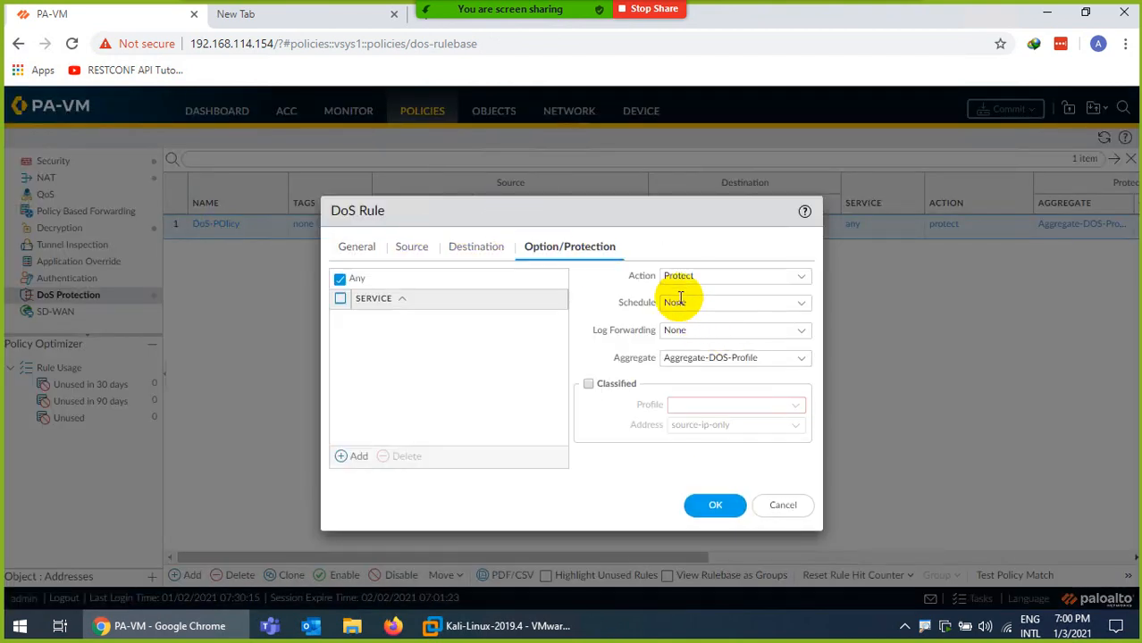
{"action": "left_click", "coordinate": [782, 506]}
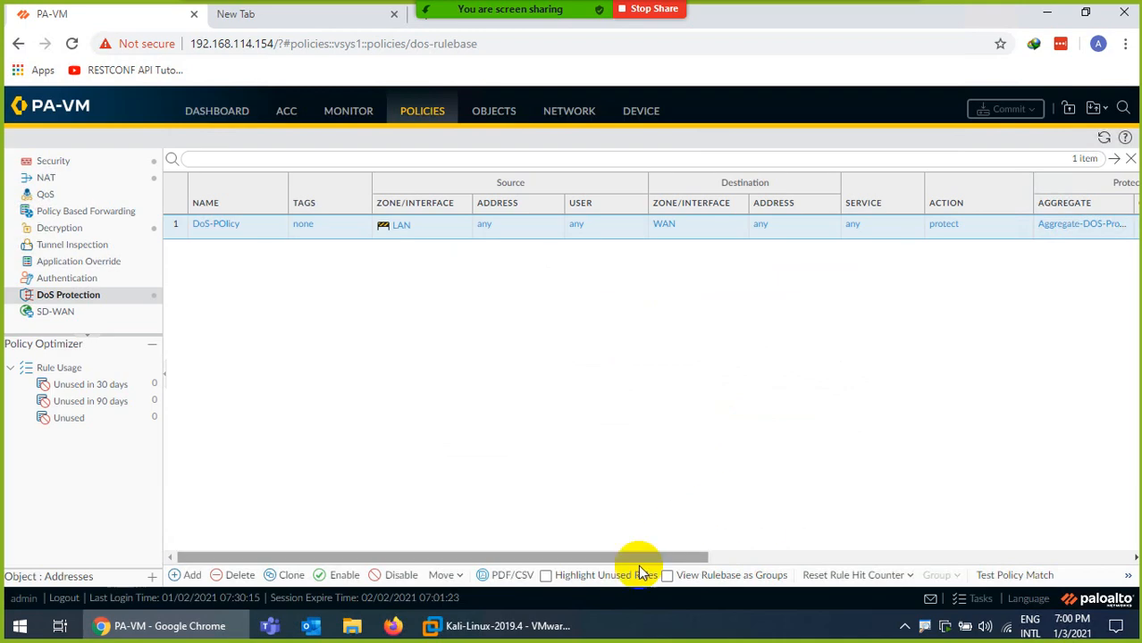
Stop the running ping in the Kali-Linux-2019.4 VM and run the UDP port scan nmap -sU -p0-65535 192.168.114.150 from the DOS-Test notes
{"action": "left_click", "coordinate": [496, 625]}
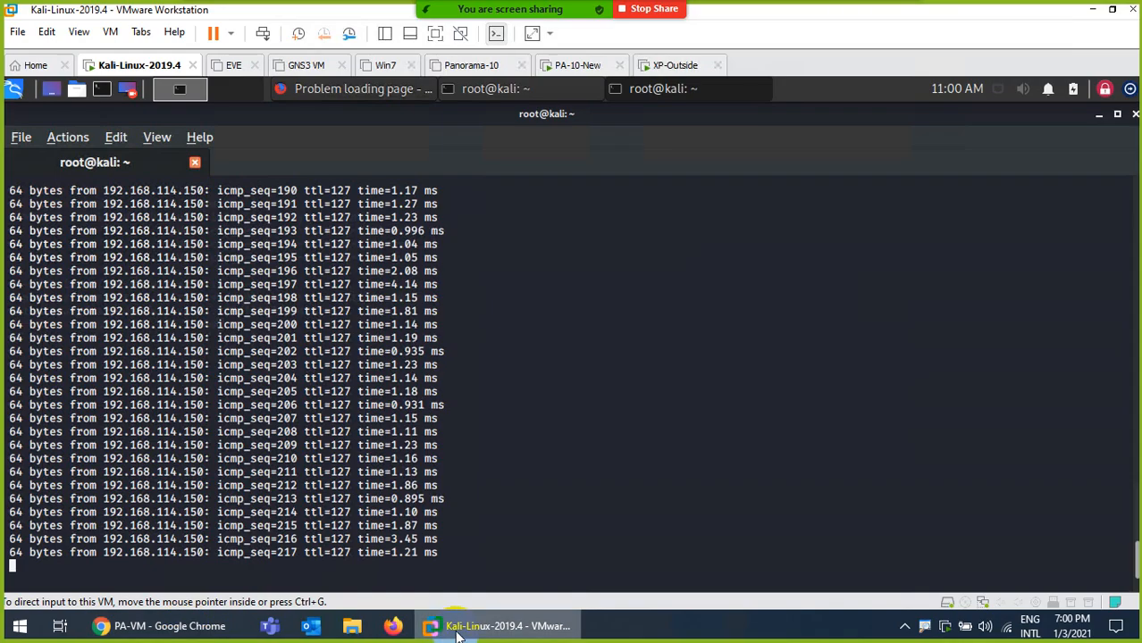
{"action": "key", "text": "ctrl+c"}
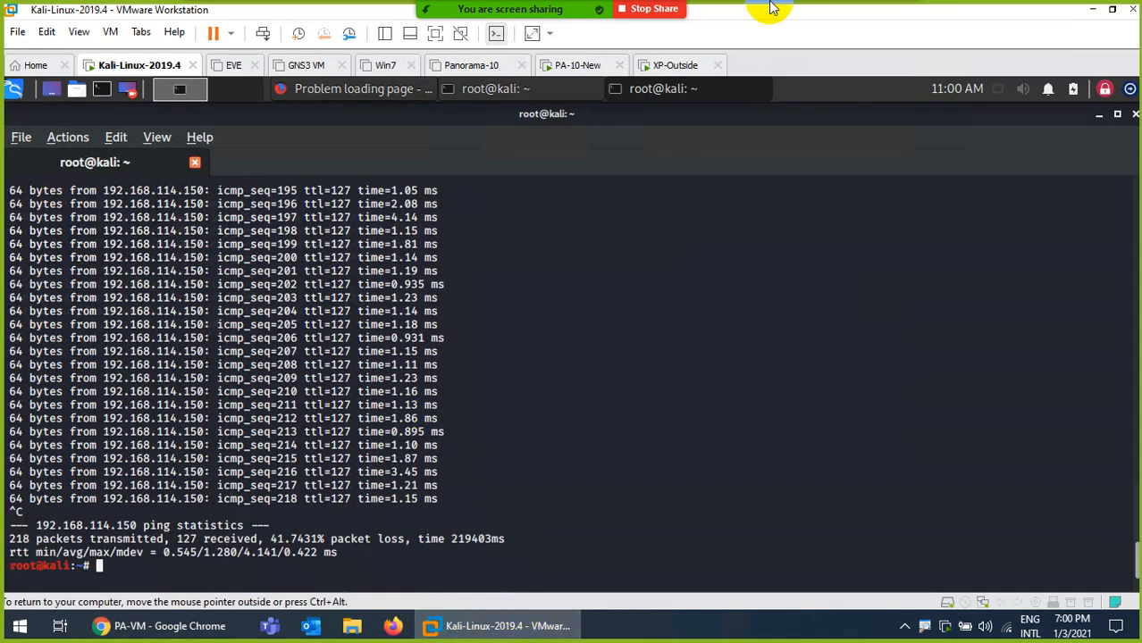
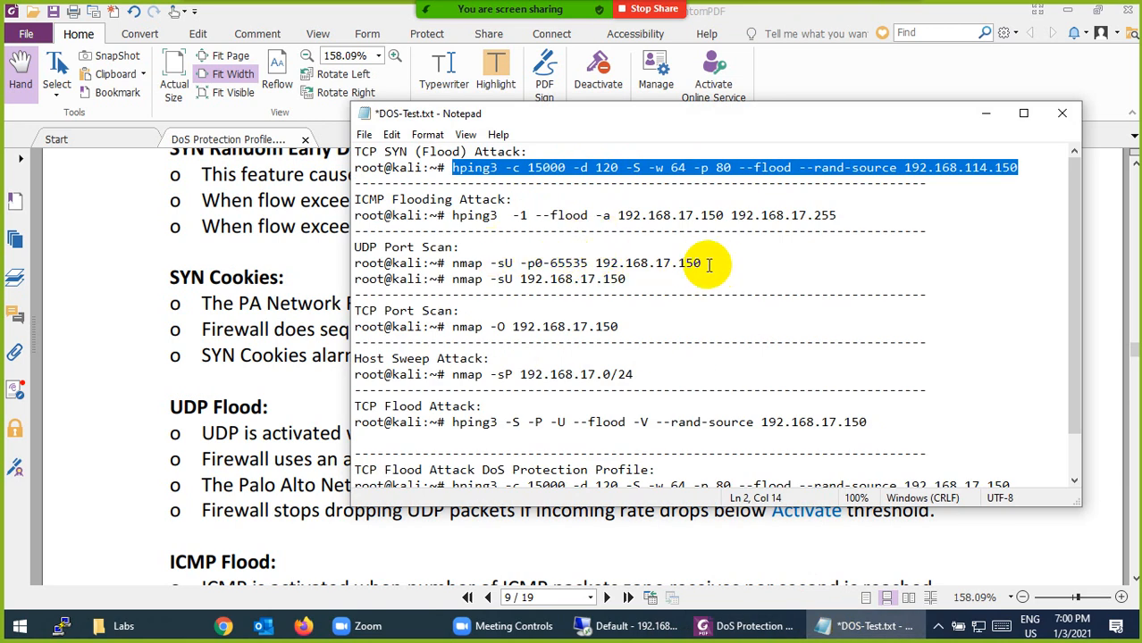
{"action": "left_click_drag", "start_coordinate": [709, 265], "coordinate": [506, 263]}
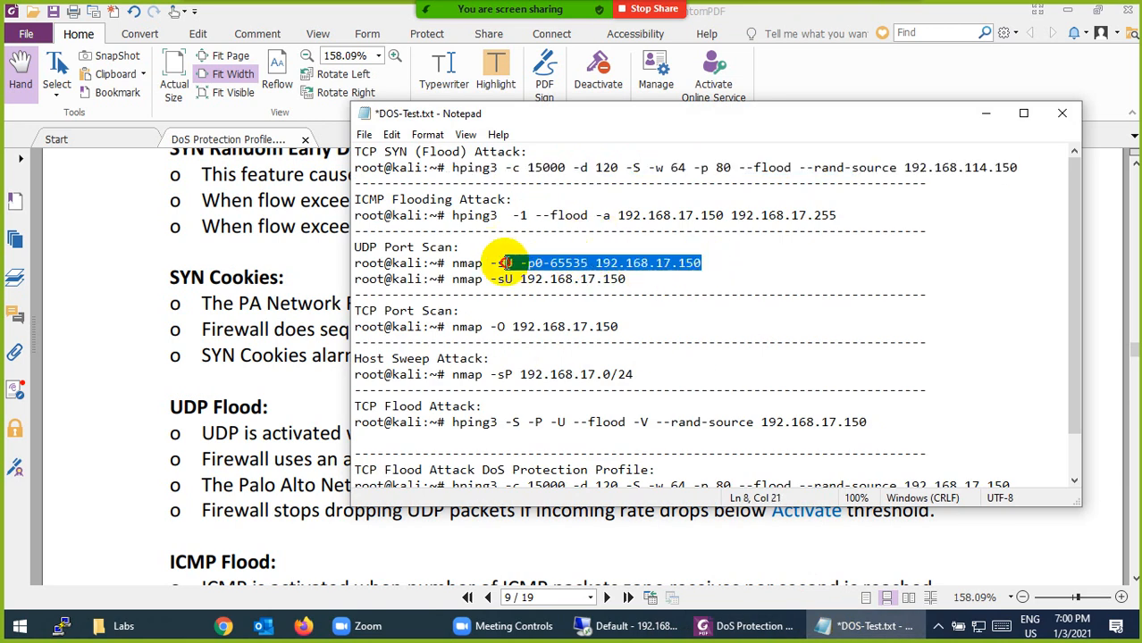
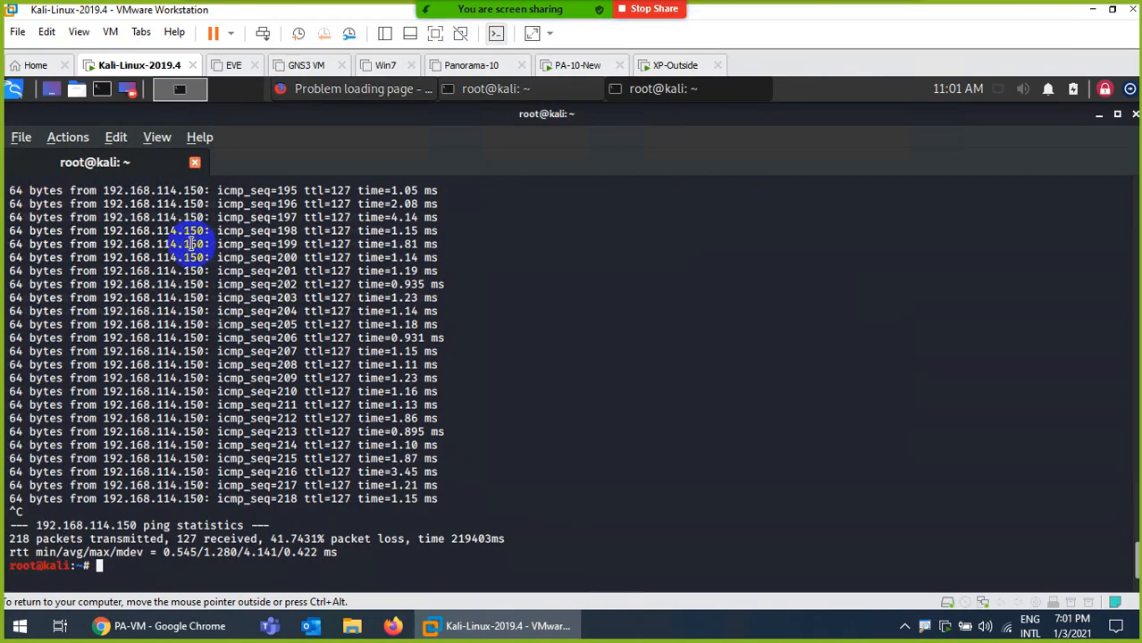
{"action": "key", "text": "ctrl+l"}
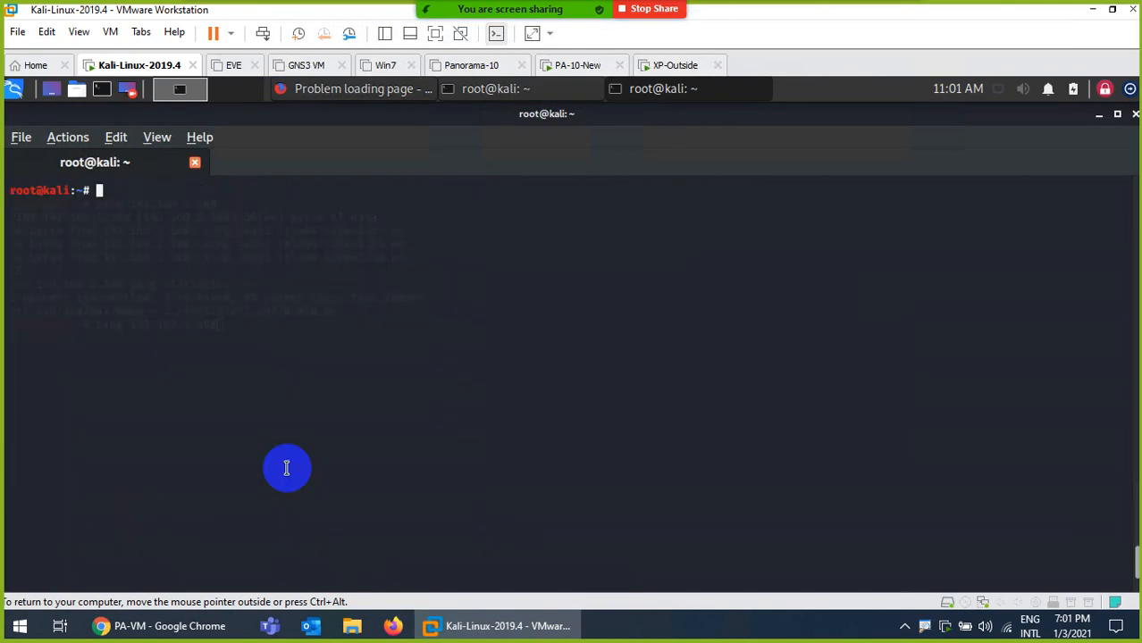
{"action": "right_click", "coordinate": [311, 336]}
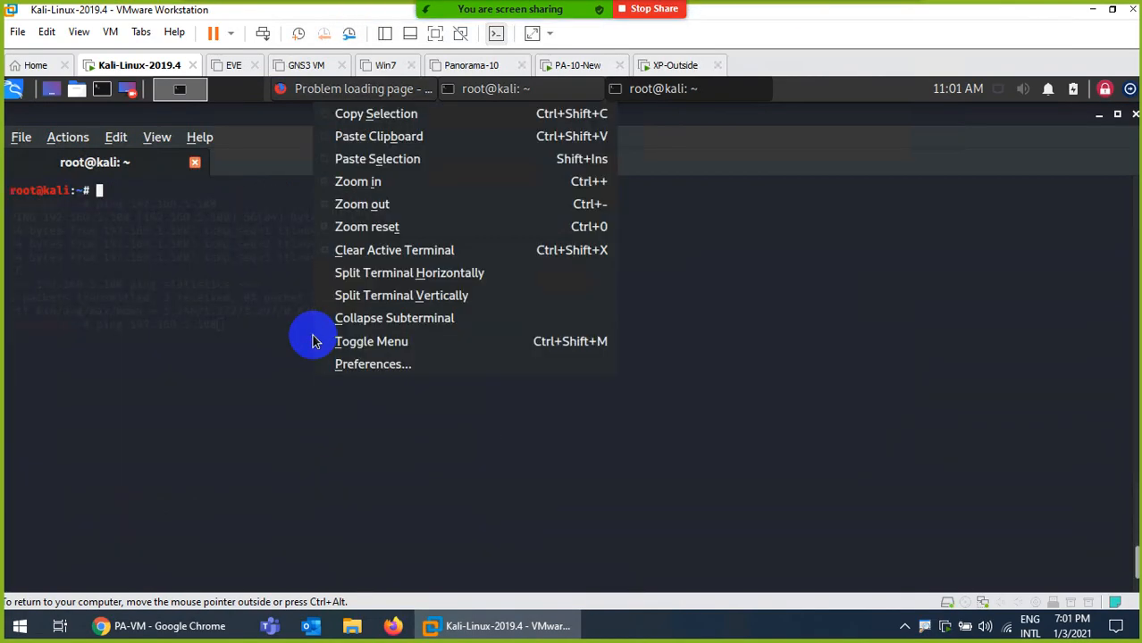
{"action": "left_click", "coordinate": [358, 139]}
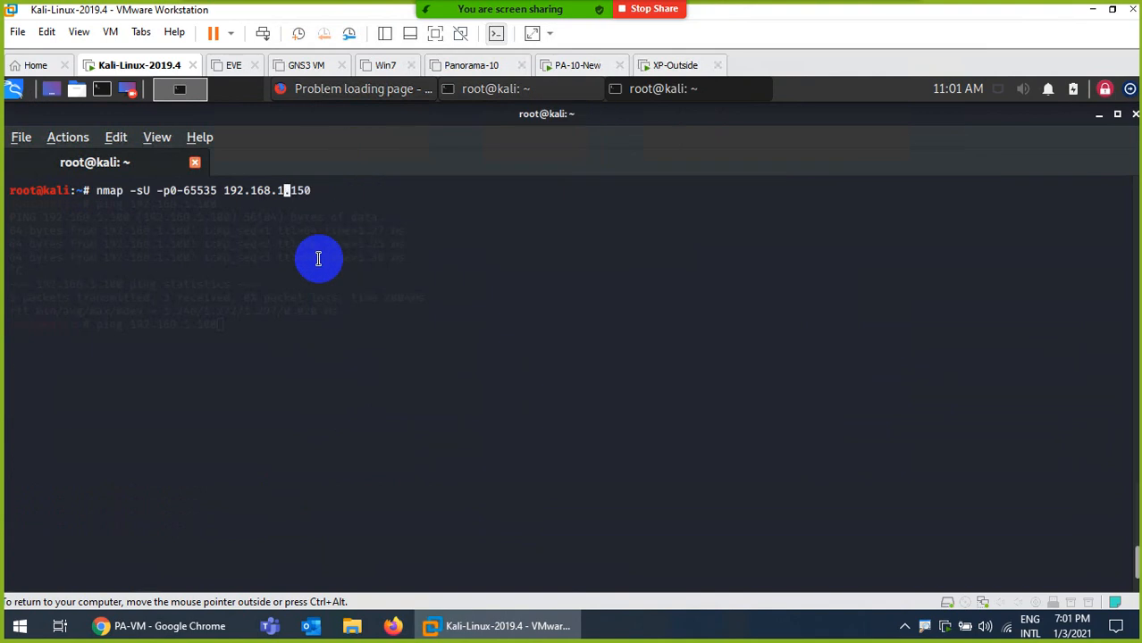
{"action": "key", "text": "Return"}
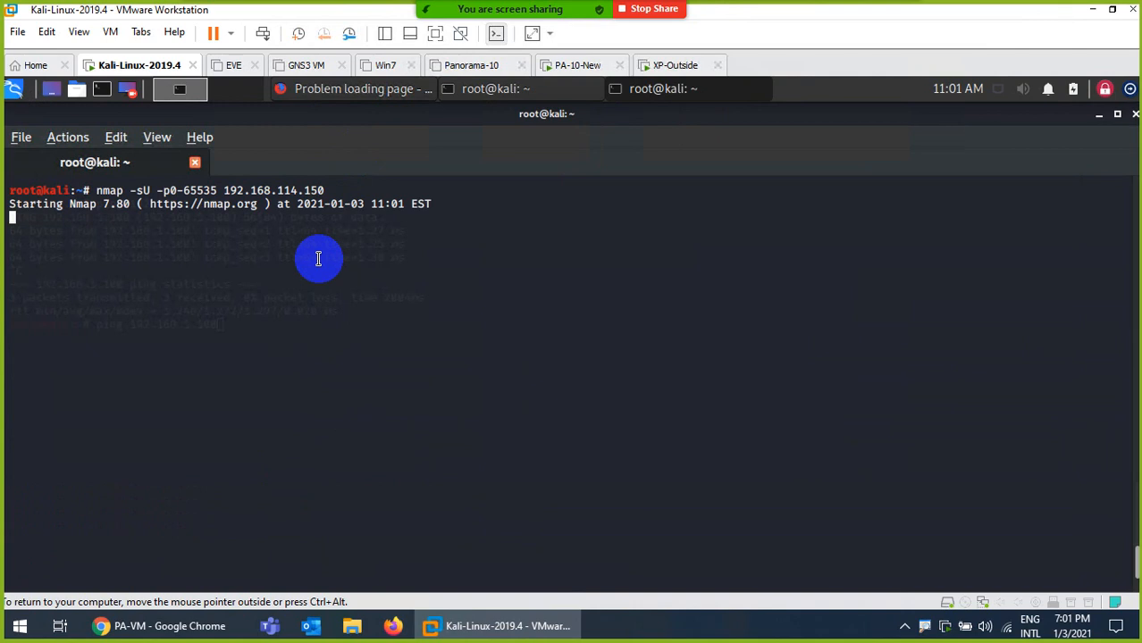
Launch Zenmap as root and start an Intense scan against 192.168.114.150
{"action": "left_click", "coordinate": [14, 89]}
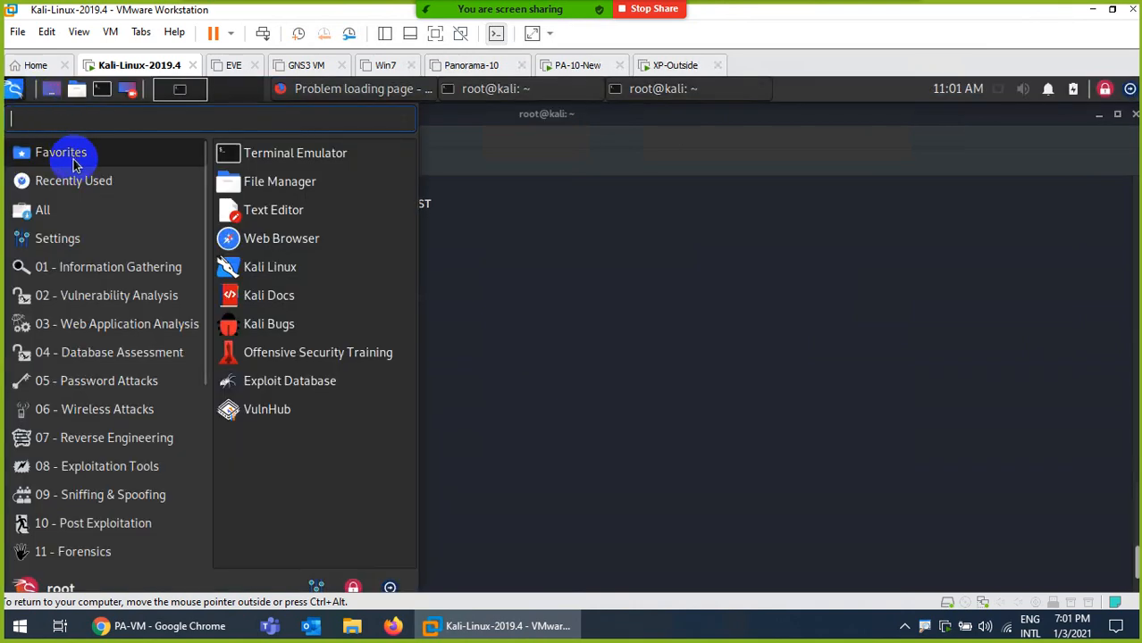
{"action": "type", "text": "zen"}
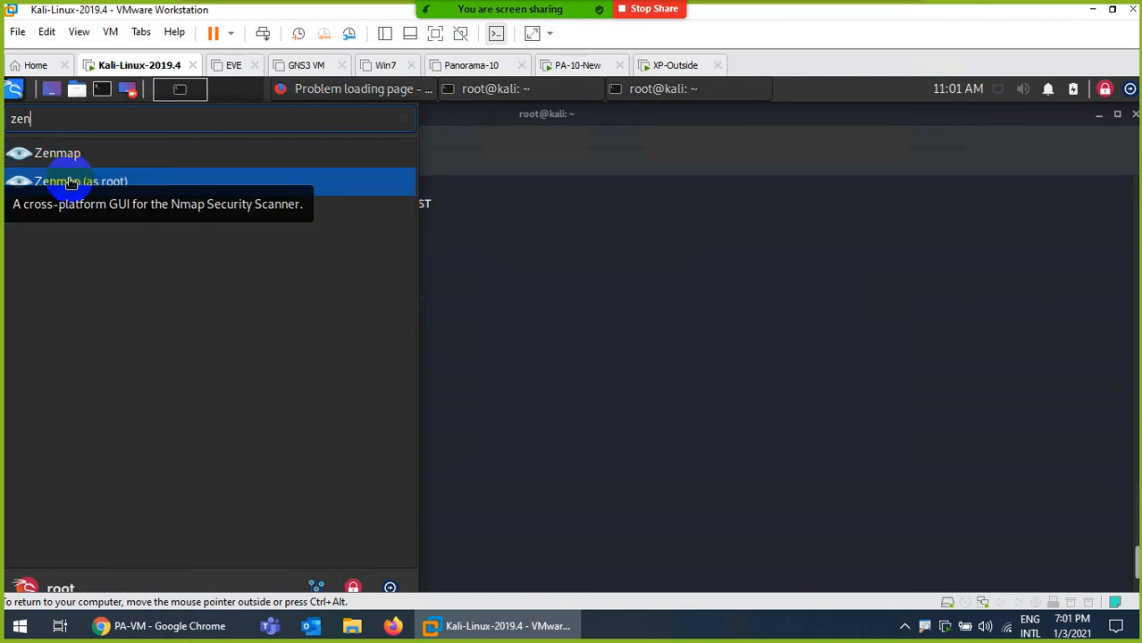
{"action": "left_click", "coordinate": [68, 182]}
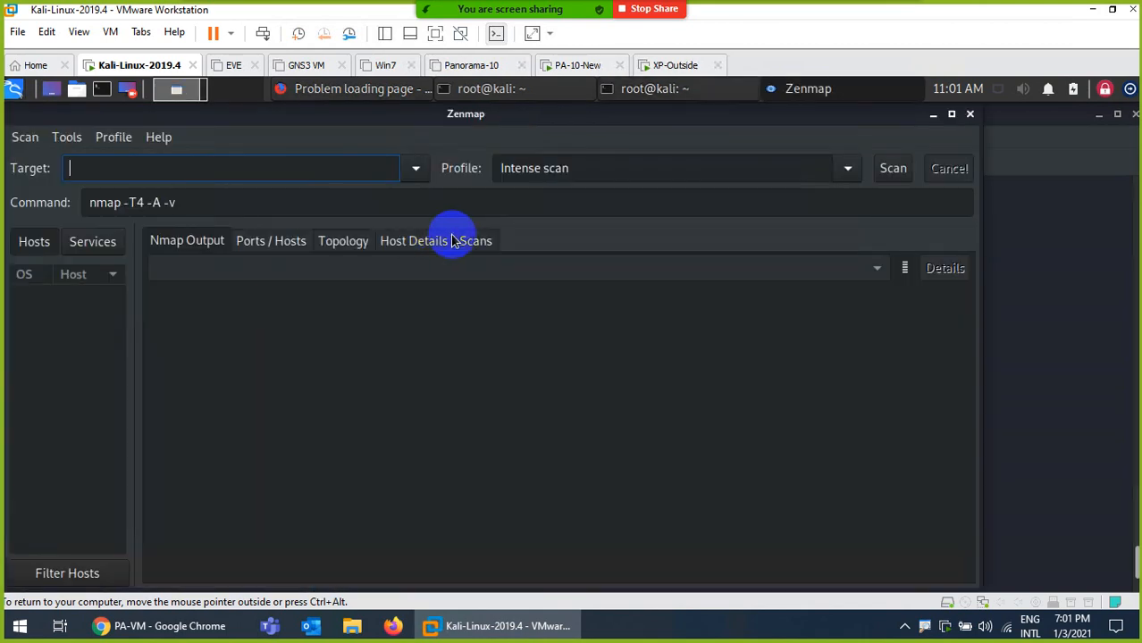
{"action": "type", "text": "192"}
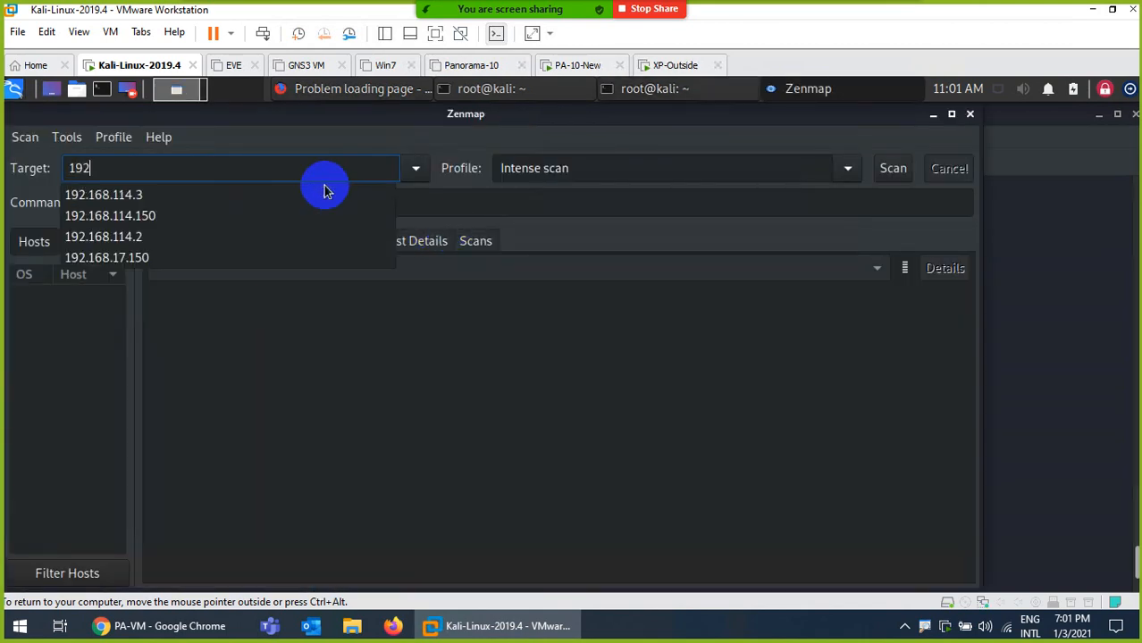
{"action": "left_click", "coordinate": [171, 216]}
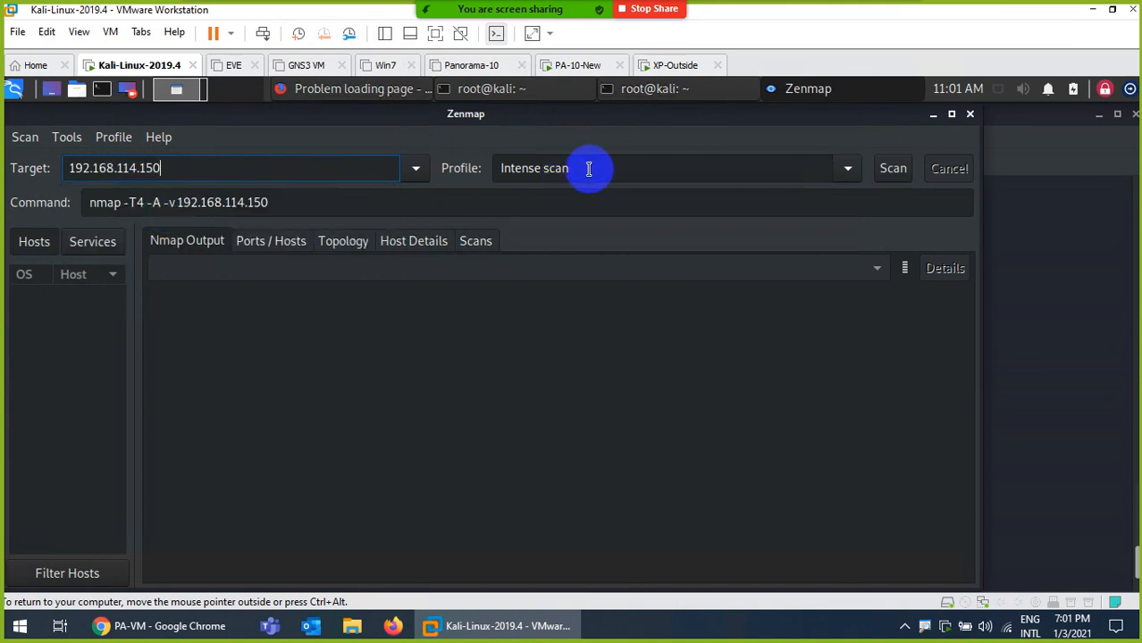
{"action": "left_click", "coordinate": [892, 168]}
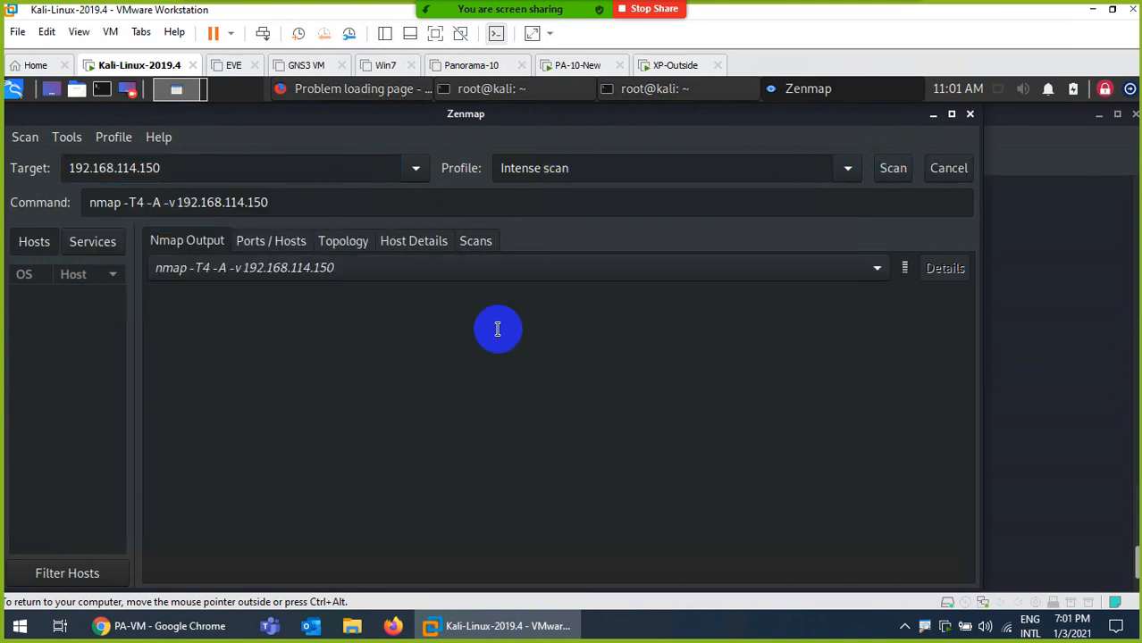
Switch to the XP-Outside virtual machine and start MySQL, FileZilla, Mercury and Tomcat in the XAMPP Control Panel
{"action": "left_click", "coordinate": [672, 68]}
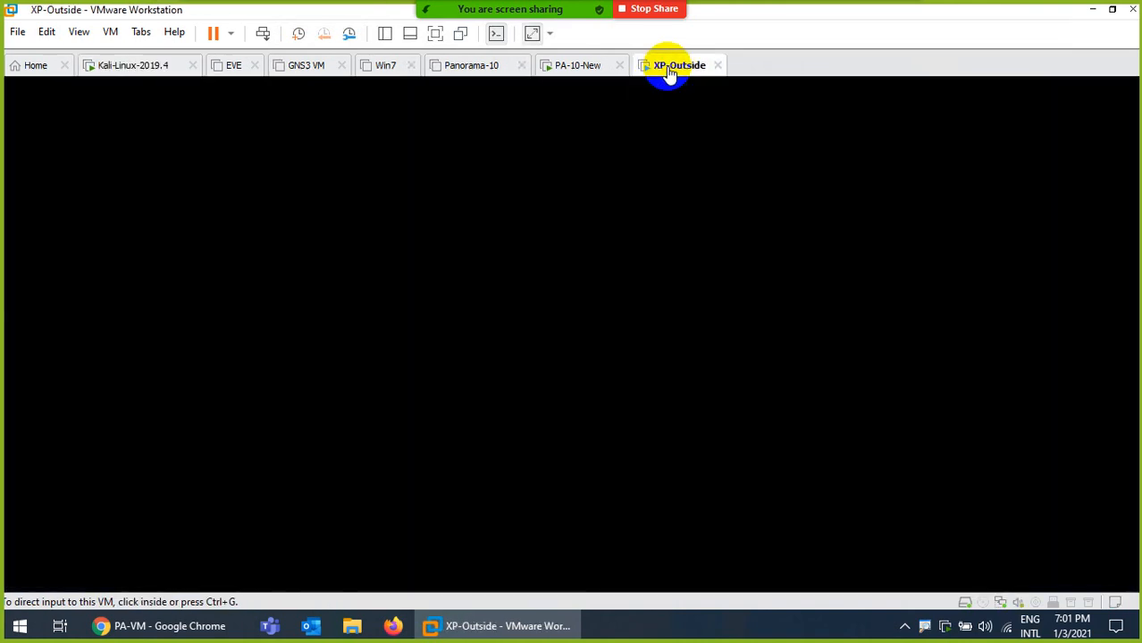
{"action": "left_click", "coordinate": [525, 294]}
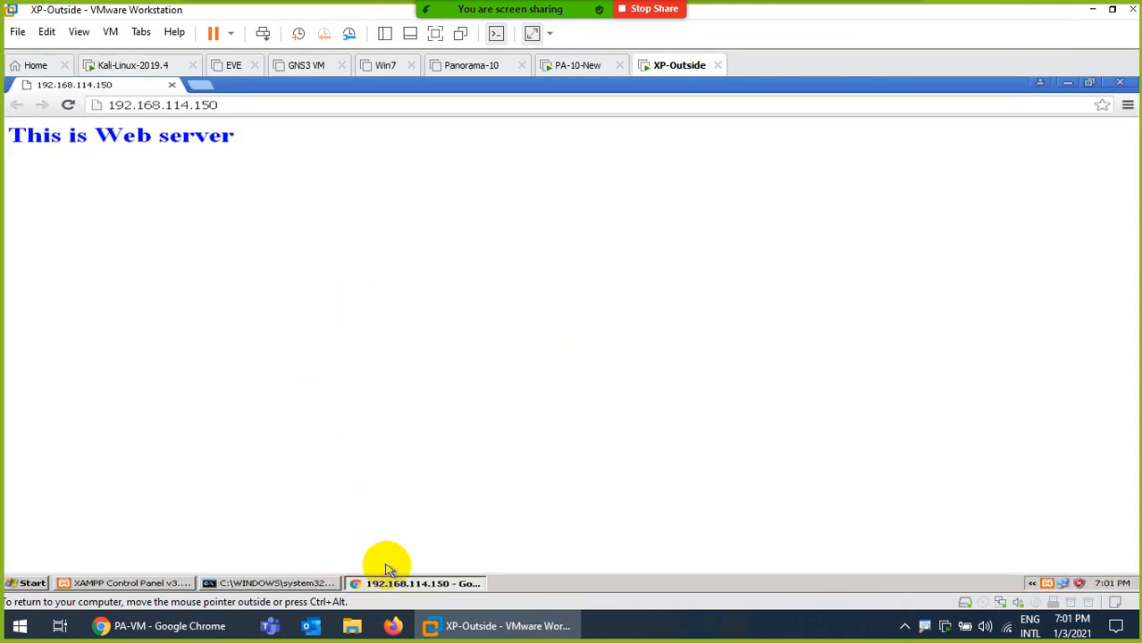
{"action": "left_click", "coordinate": [393, 585]}
{"action": "left_click", "coordinate": [724, 152]}
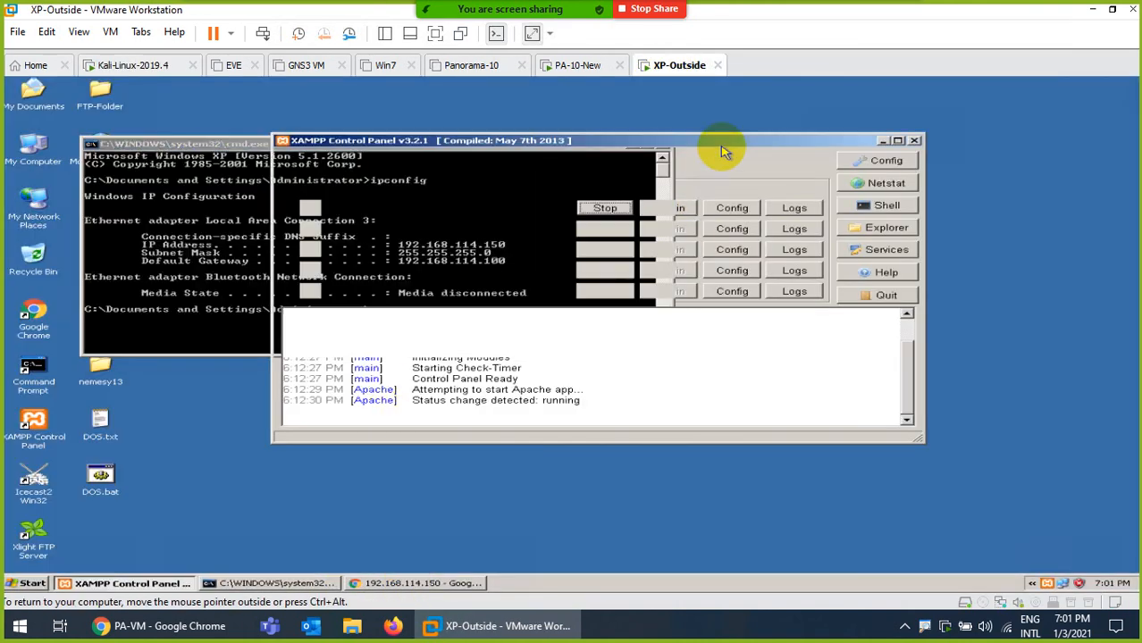
{"action": "left_click", "coordinate": [604, 230]}
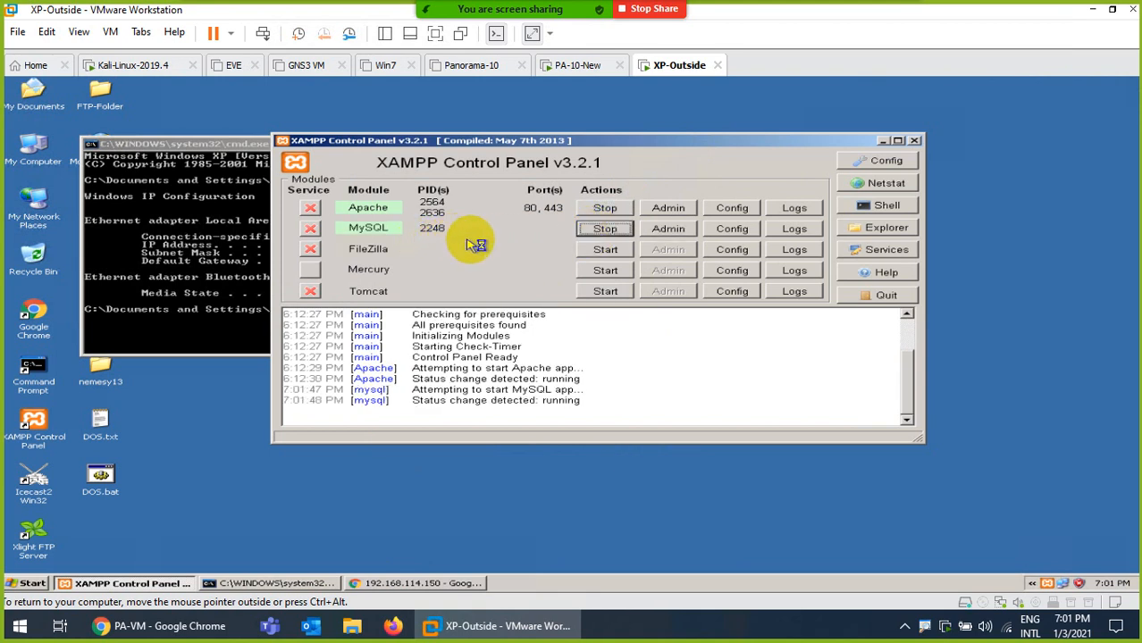
{"action": "left_click", "coordinate": [605, 249]}
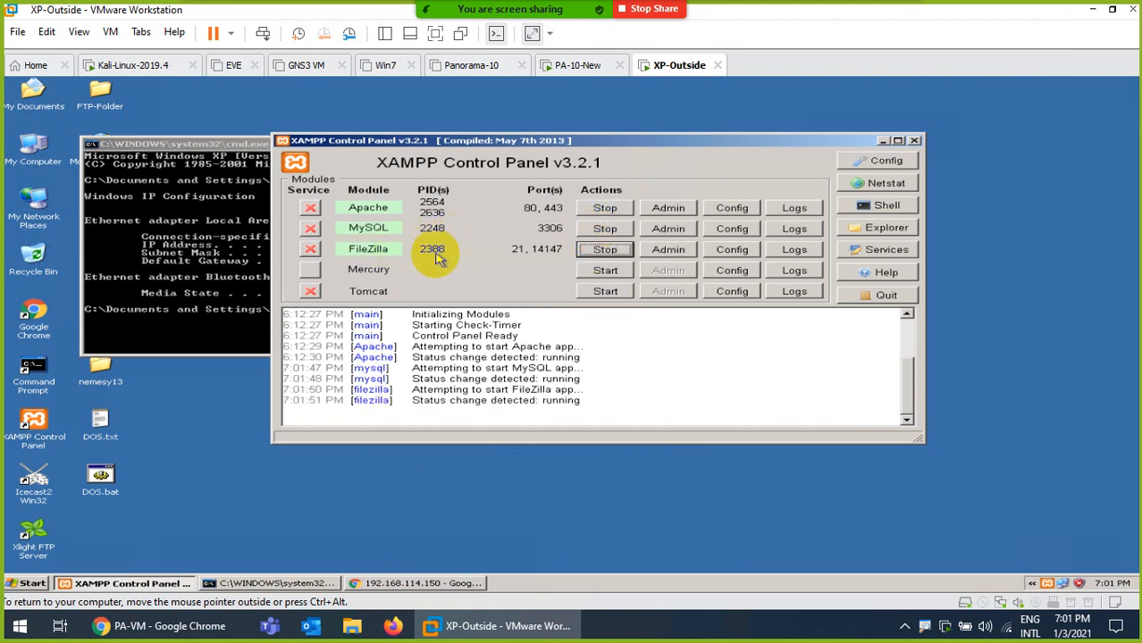
{"action": "left_click", "coordinate": [605, 270]}
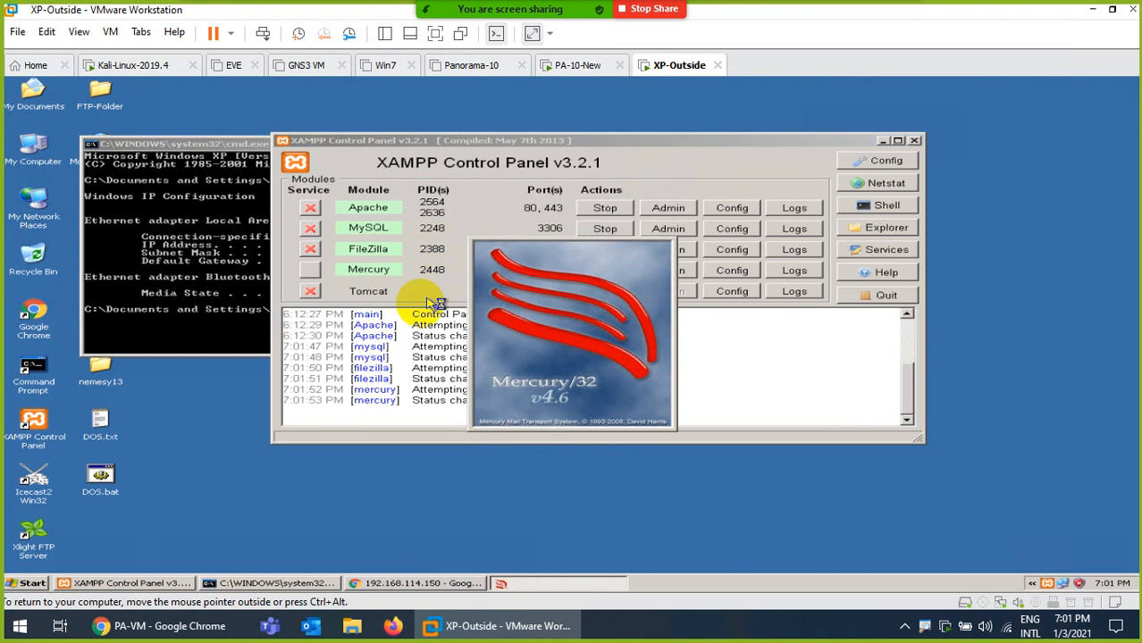
{"action": "left_click", "coordinate": [604, 294]}
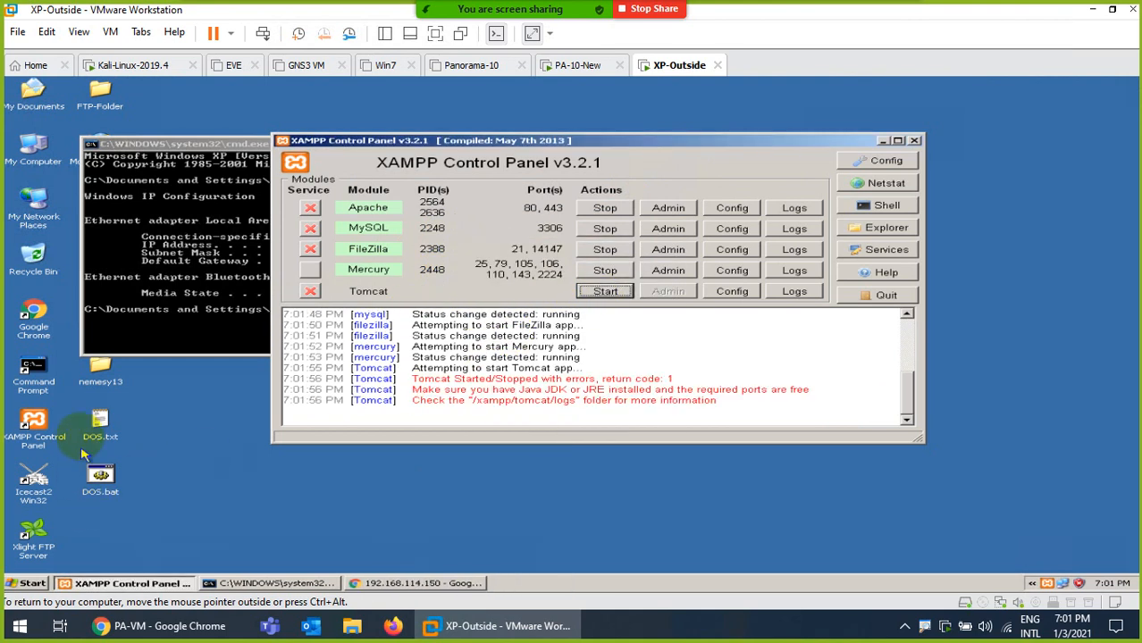
Close the command prompt window in the XP-Outside VM and start the Icecast2 server
{"action": "left_click", "coordinate": [148, 200]}
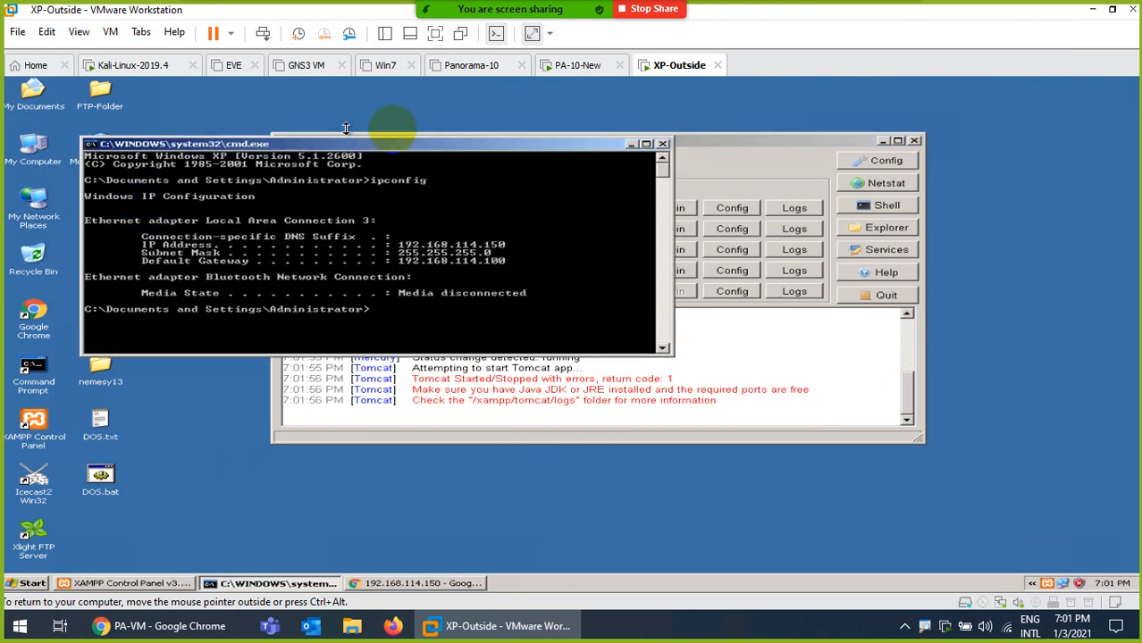
{"action": "left_click", "coordinate": [663, 144]}
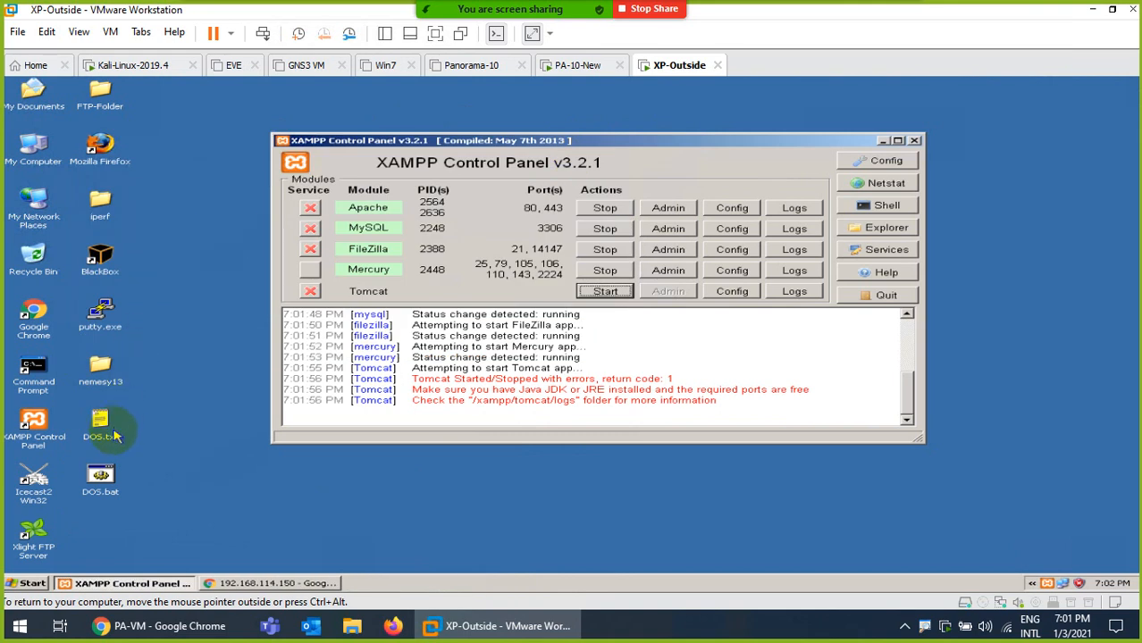
{"action": "double_click", "coordinate": [33, 481]}
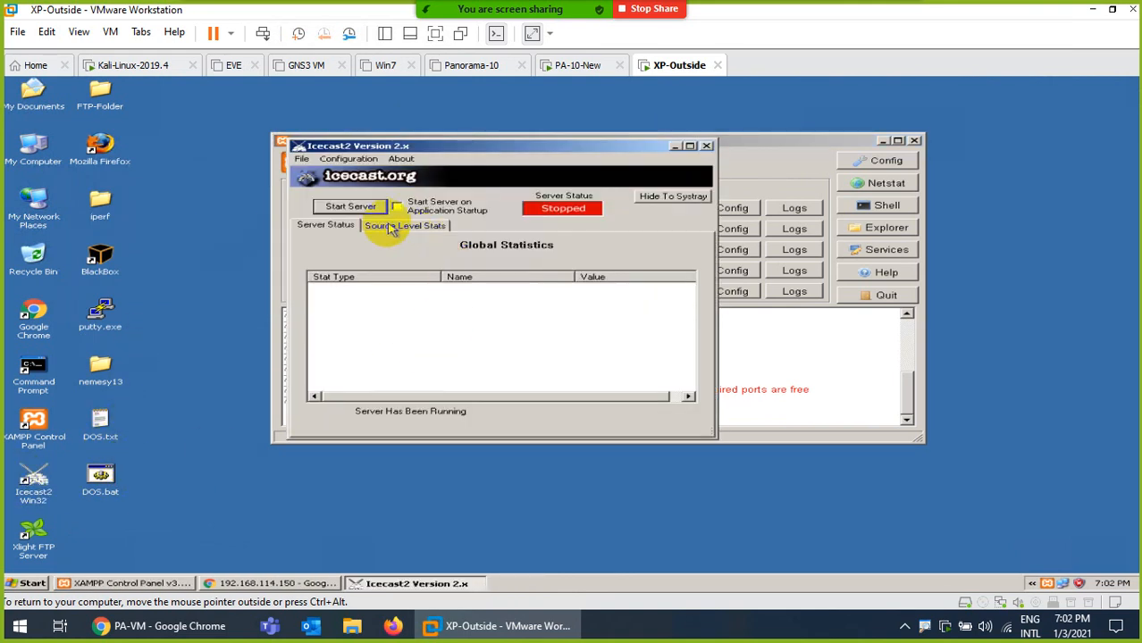
{"action": "left_click", "coordinate": [384, 207]}
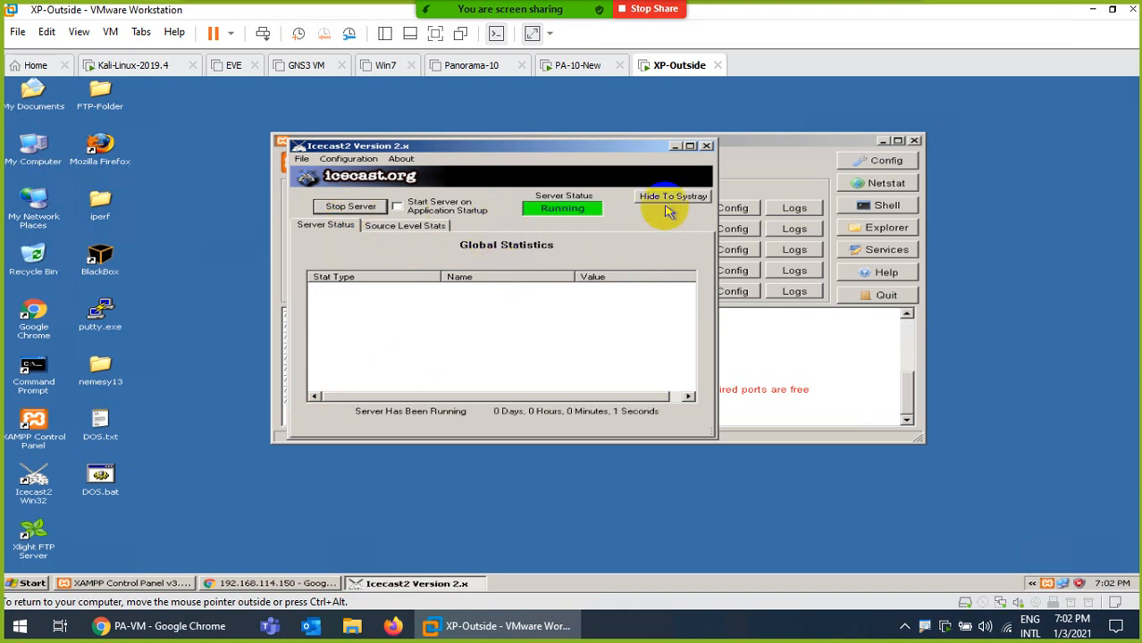
{"action": "left_click", "coordinate": [758, 158]}
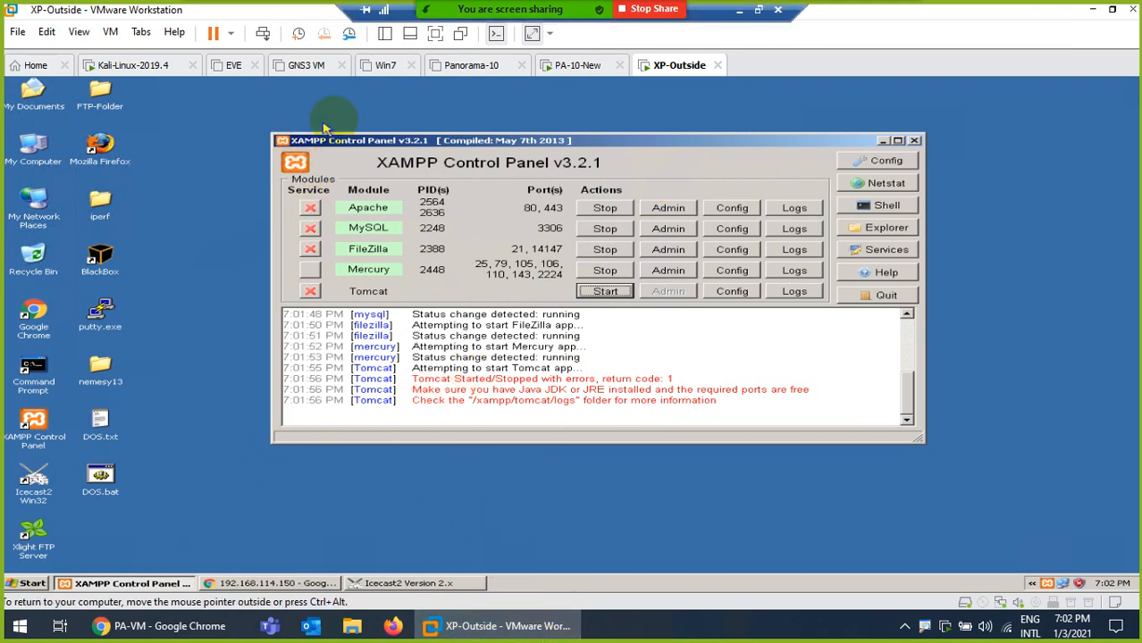
Switch to the Kali-Linux-2019.4 VM and review Zenmap's ports, topology, host details and Nmap output for 192.168.114.150
{"action": "left_click", "coordinate": [136, 67]}
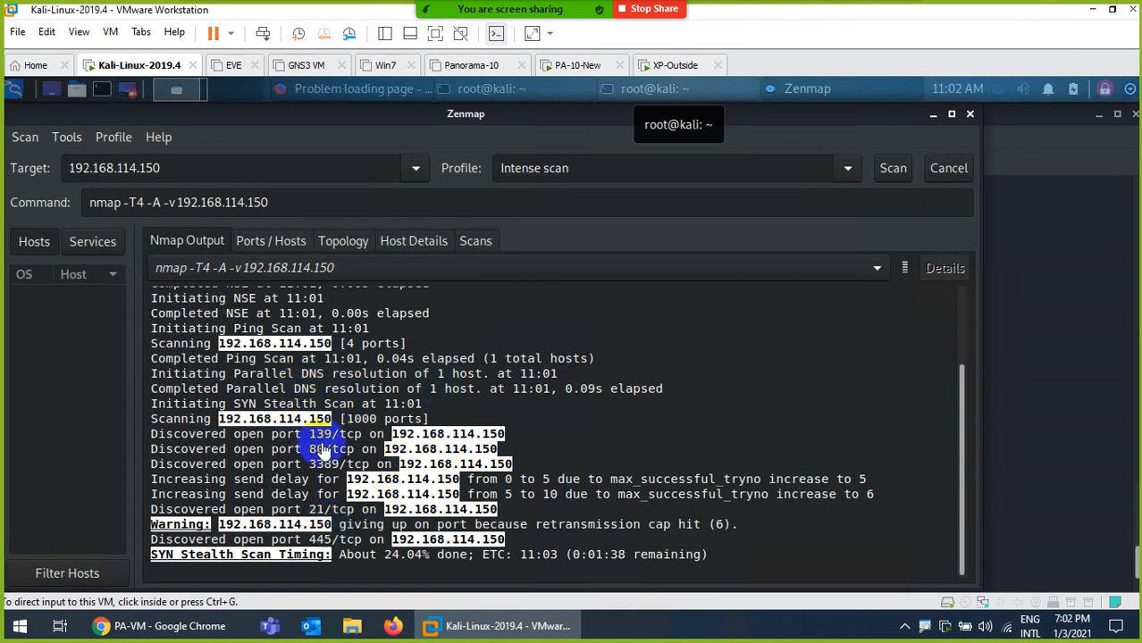
{"action": "left_click", "coordinate": [270, 248]}
{"action": "left_click", "coordinate": [270, 249]}
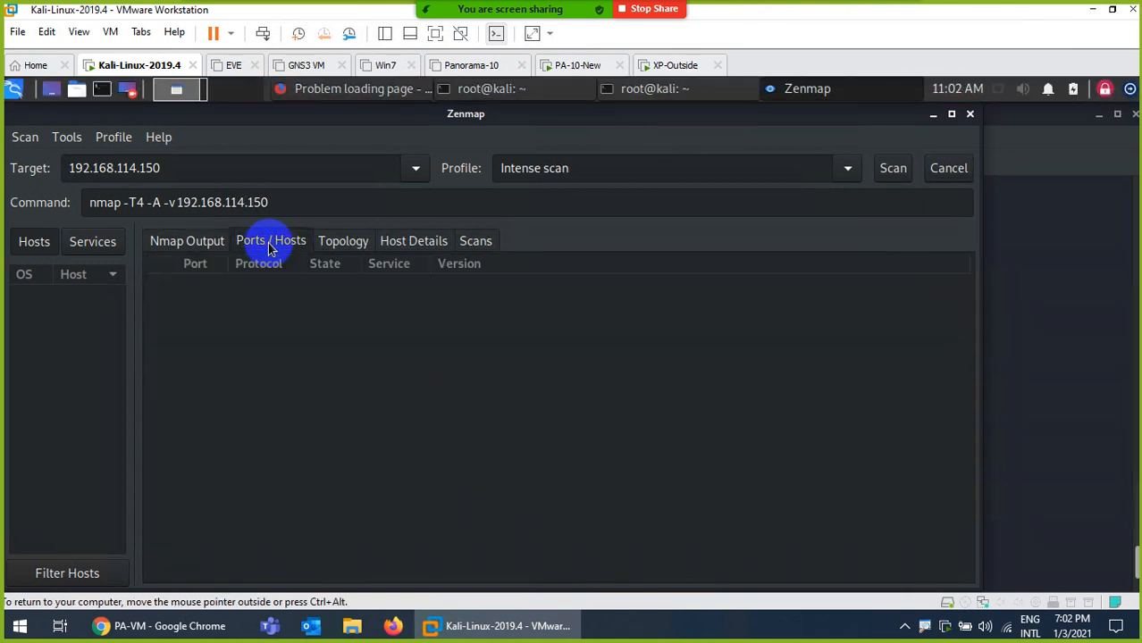
{"action": "left_click", "coordinate": [345, 246]}
{"action": "left_click", "coordinate": [406, 238]}
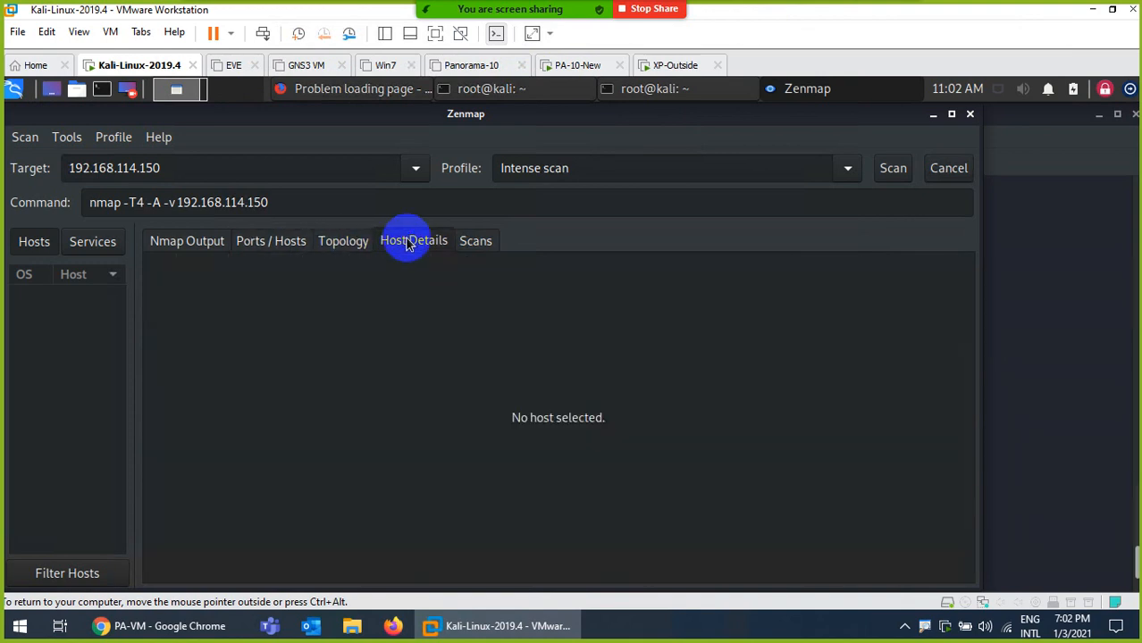
{"action": "left_click", "coordinate": [195, 247]}
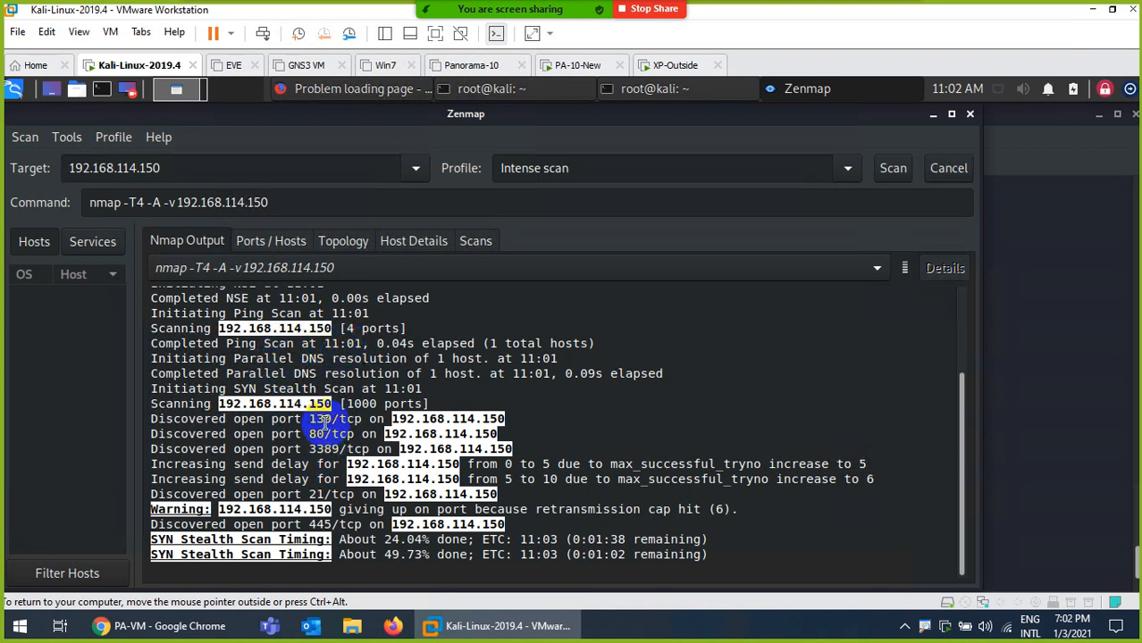
Close Zenmap despite its running scan and highlight the -p0-65535 port range in the terminal's nmap UDP scan command
{"action": "left_click", "coordinate": [970, 113]}
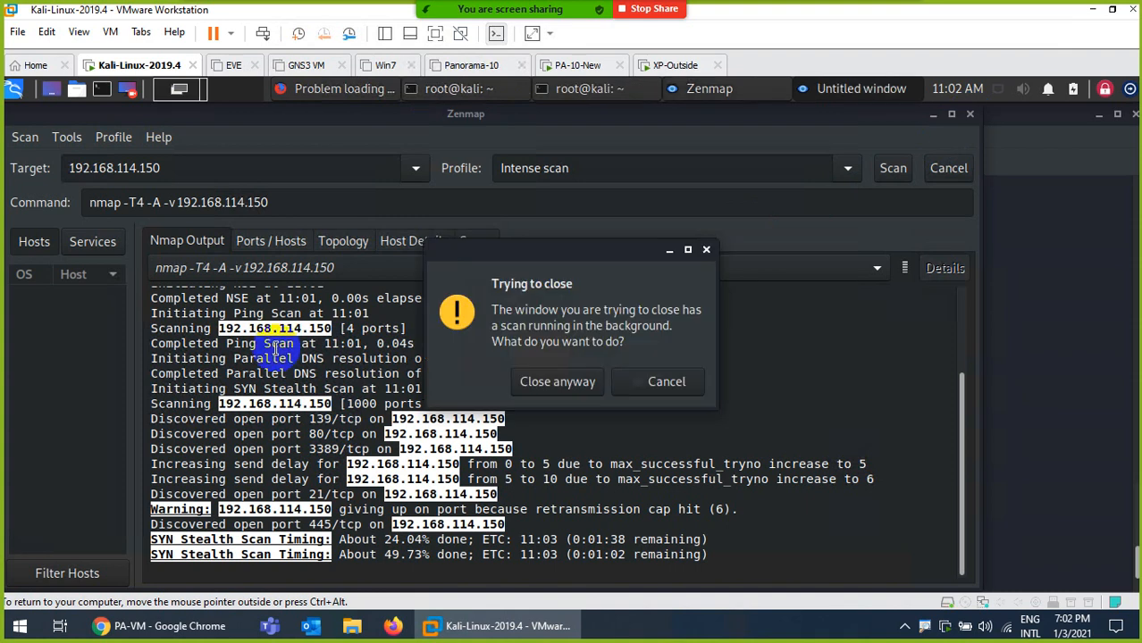
{"action": "left_click", "coordinate": [547, 382]}
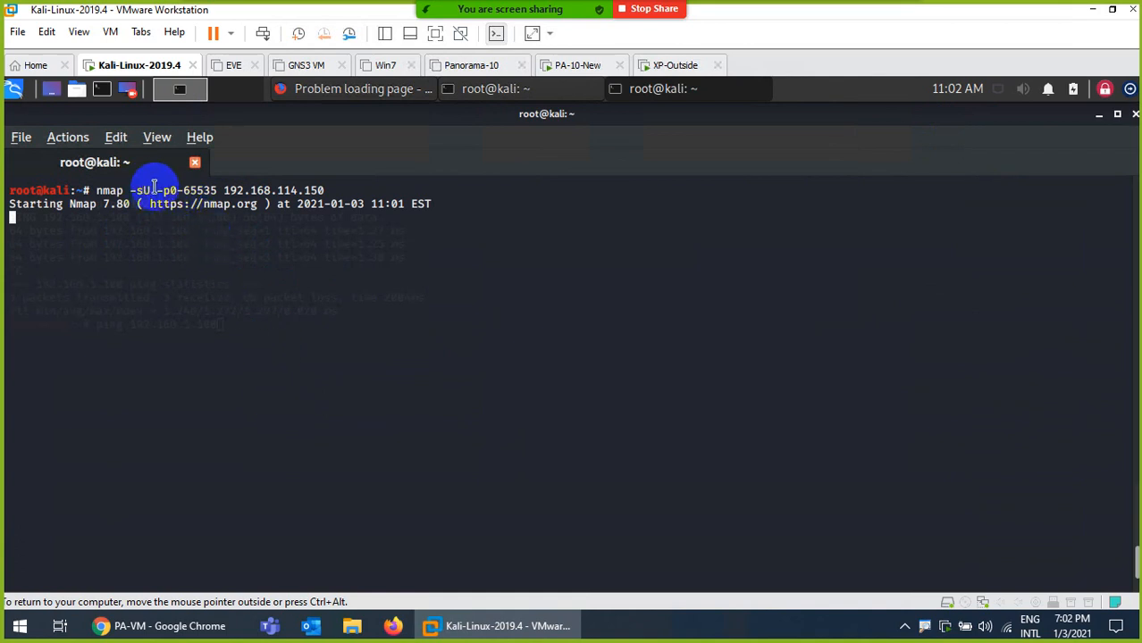
{"action": "left_click_drag", "start_coordinate": [156, 191], "coordinate": [217, 190]}
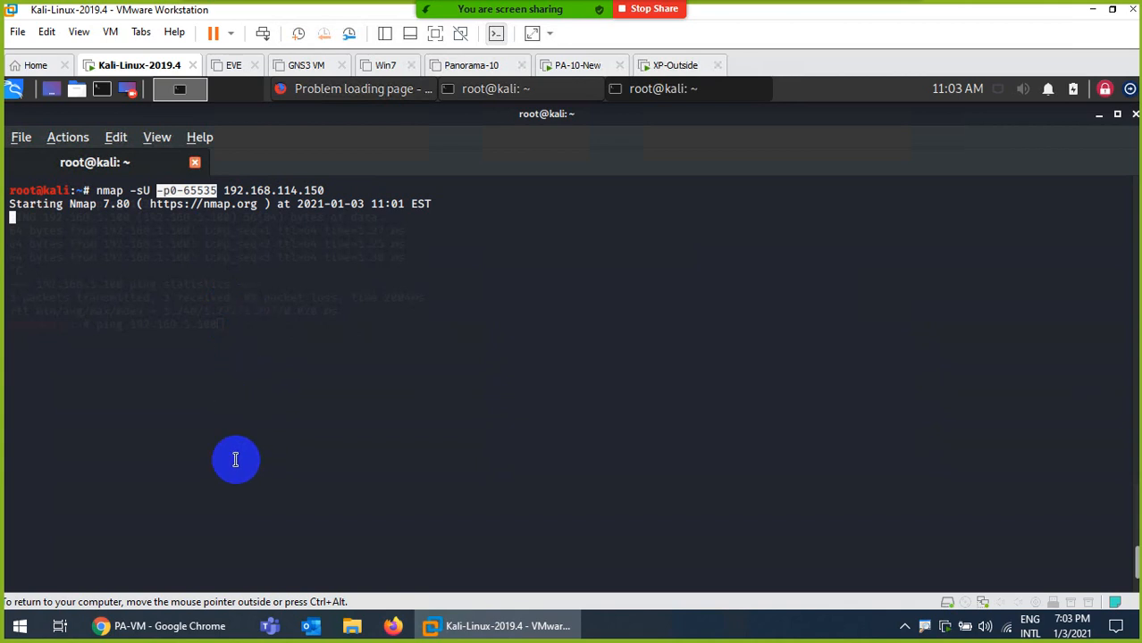
Switch to the PA-VM firewall page in Chrome and check the DoS-POlicy rule, leaving it without changes
{"action": "left_click", "coordinate": [125, 625]}
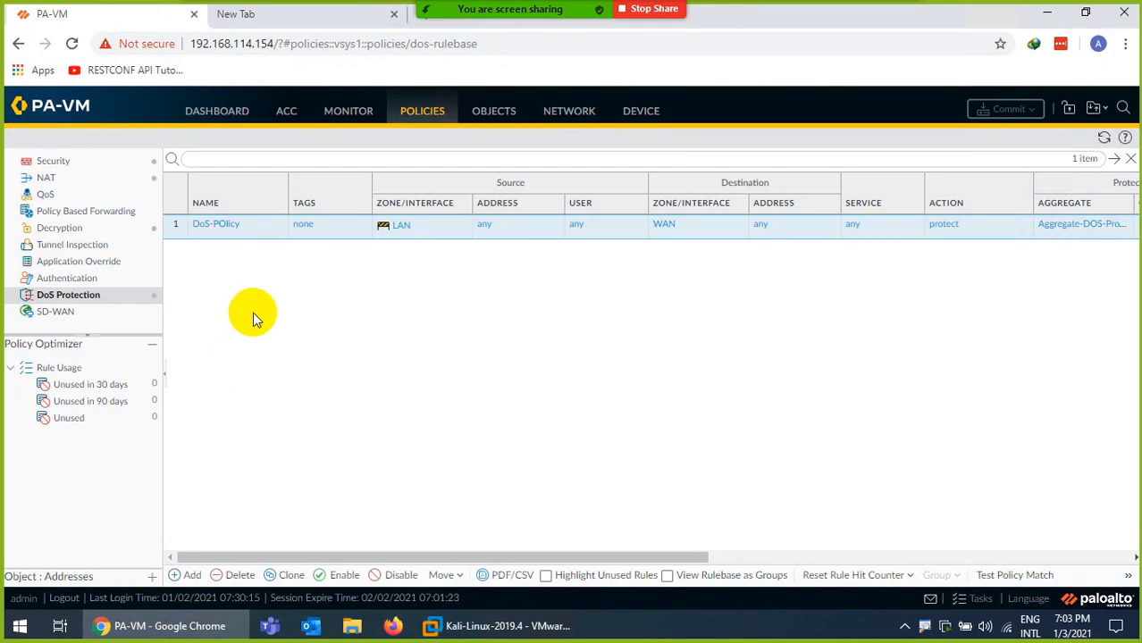
{"action": "left_click", "coordinate": [219, 226]}
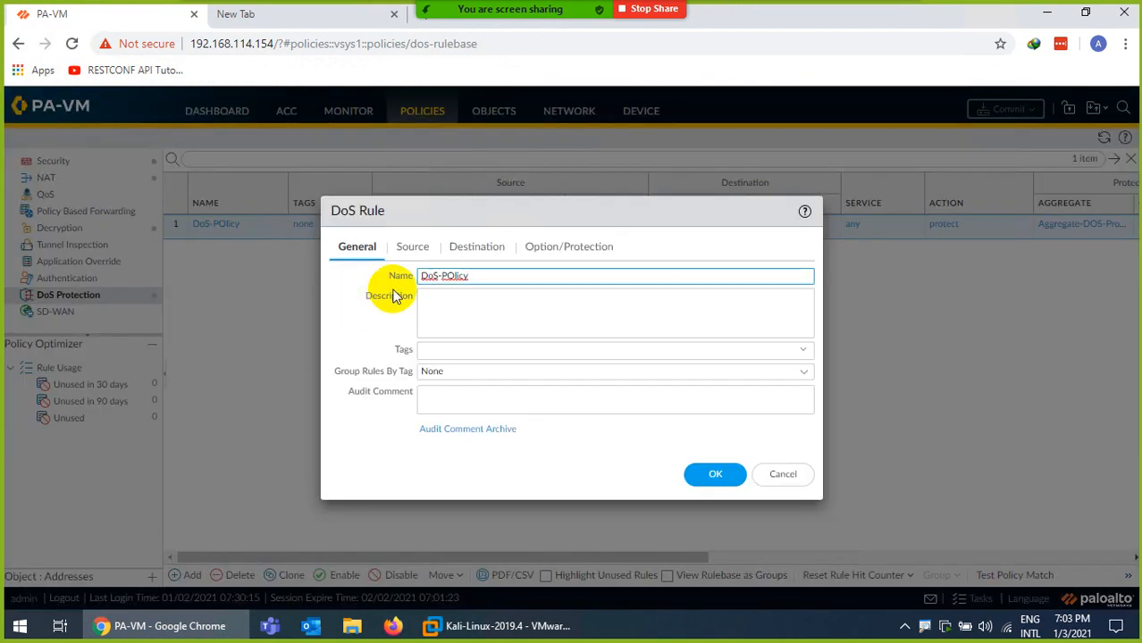
{"action": "left_click", "coordinate": [783, 474]}
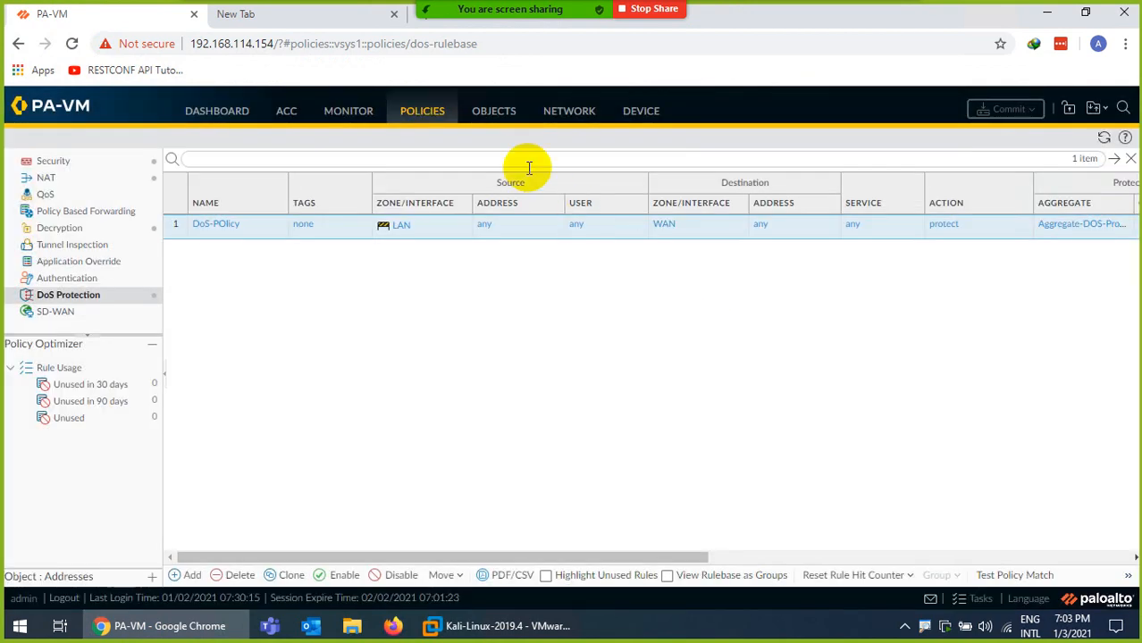
Open the Aggregate-DOS-Profile DoS protection profile and enable its UDP Flood protection
{"action": "left_click", "coordinate": [500, 113]}
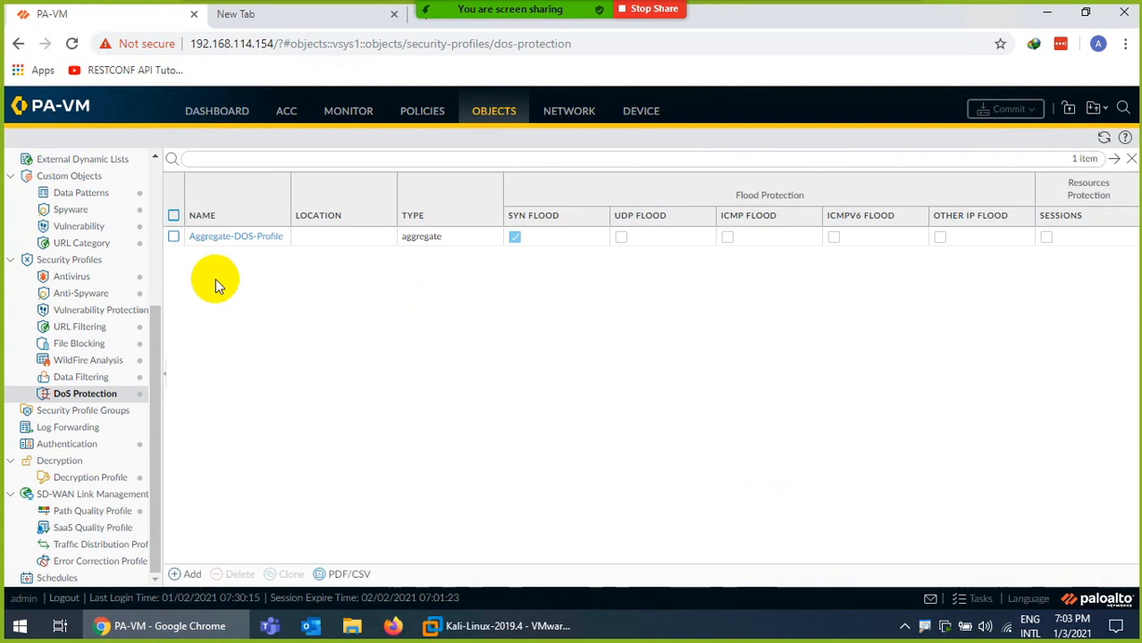
{"action": "left_click", "coordinate": [259, 240]}
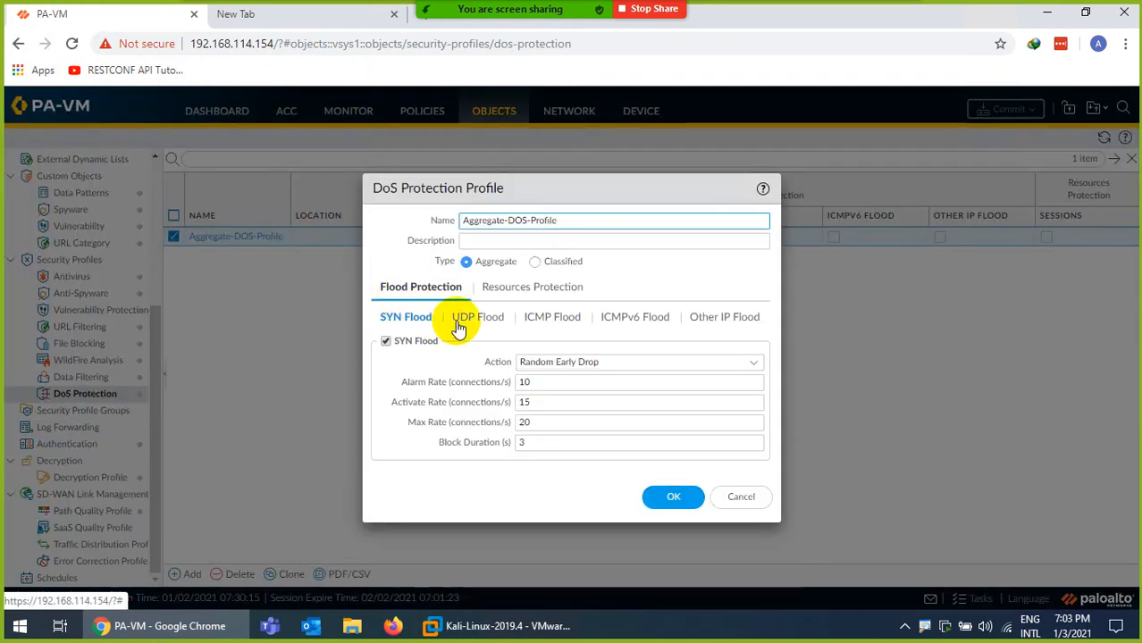
{"action": "left_click", "coordinate": [474, 319]}
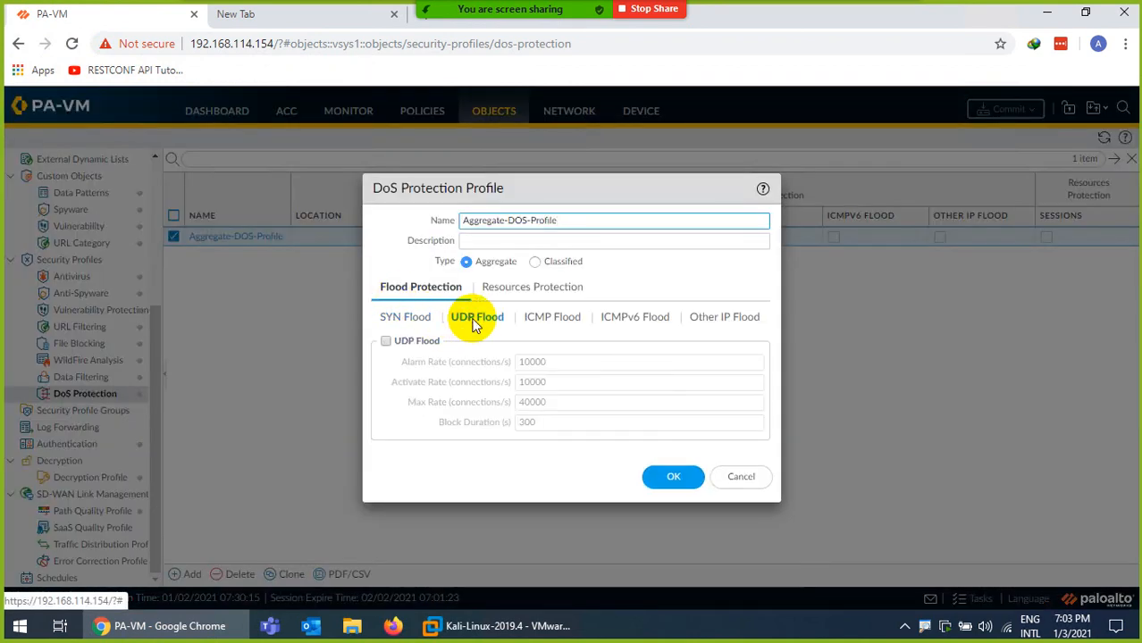
{"action": "left_click", "coordinate": [386, 342]}
Set the UDP flood alarm rate to 10, activate rate to 20, max rate to 30 and block duration to 3 s, and save the profile
{"action": "left_click_drag", "start_coordinate": [556, 362], "coordinate": [488, 370]}
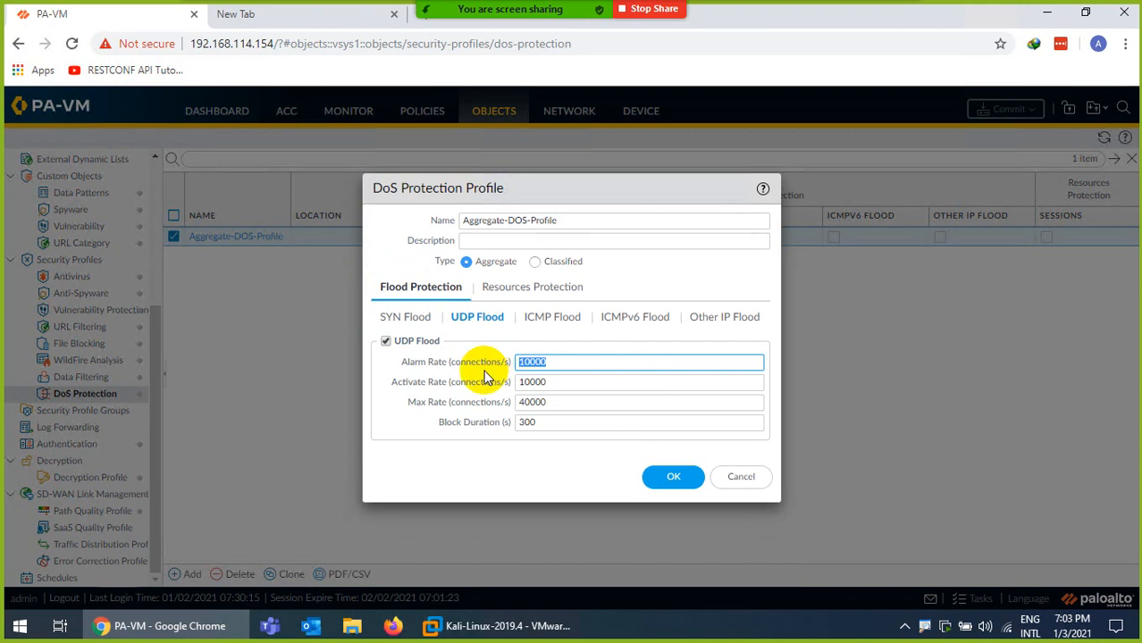
{"action": "type", "text": "10"}
{"action": "left_click_drag", "start_coordinate": [546, 381], "coordinate": [499, 388]}
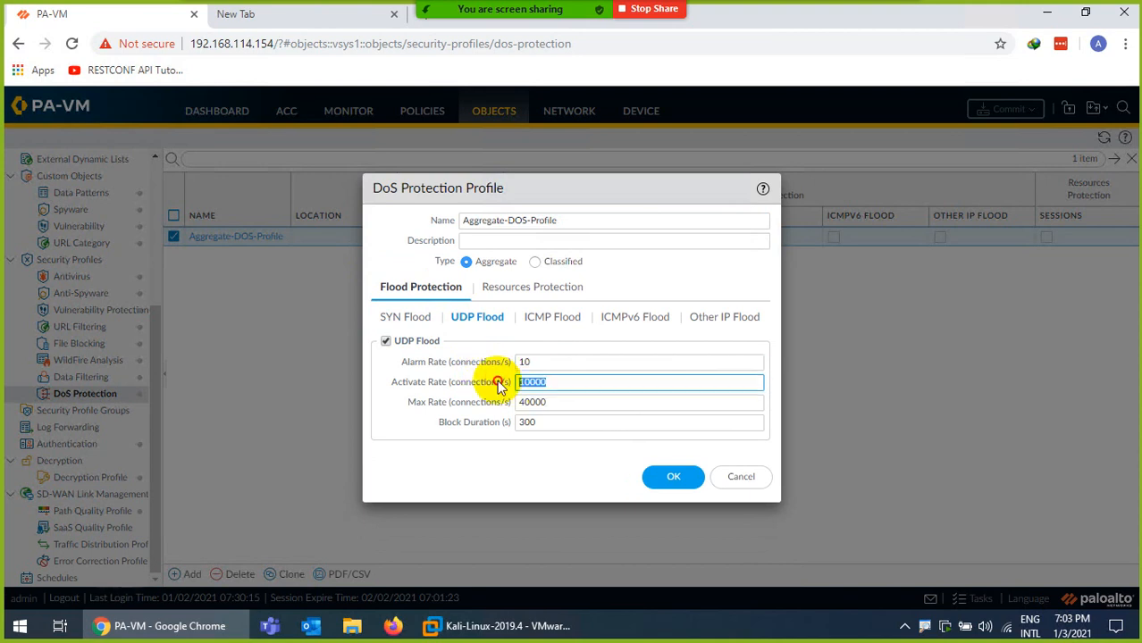
{"action": "type", "text": "20"}
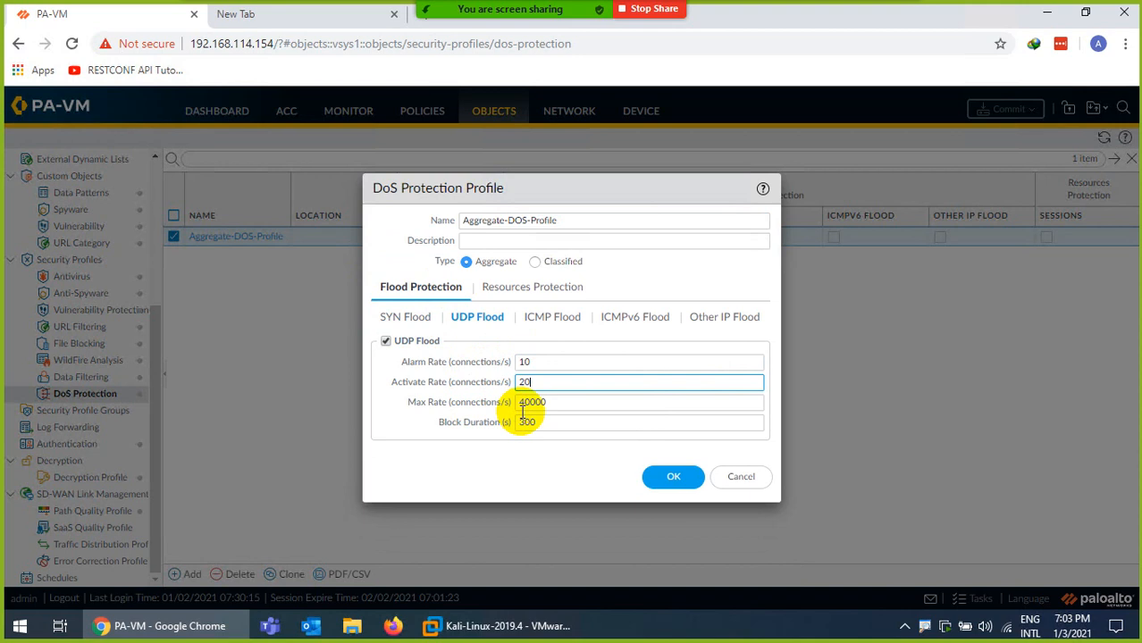
{"action": "left_click_drag", "start_coordinate": [552, 402], "coordinate": [492, 403]}
{"action": "type", "text": "30"}
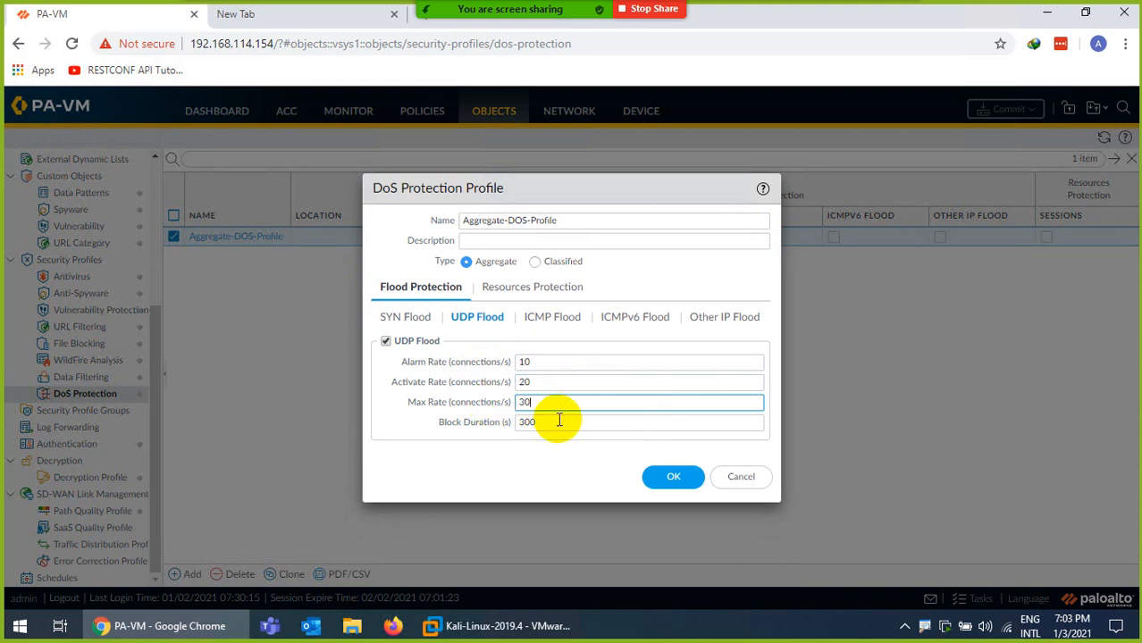
{"action": "left_click", "coordinate": [511, 425]}
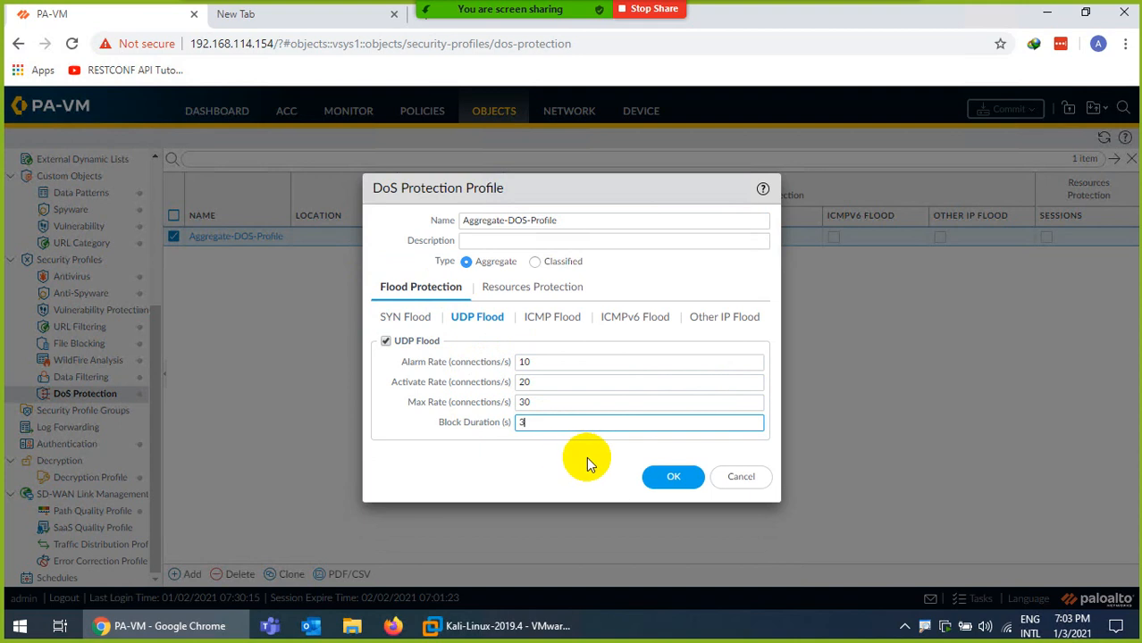
{"action": "left_click", "coordinate": [672, 476]}
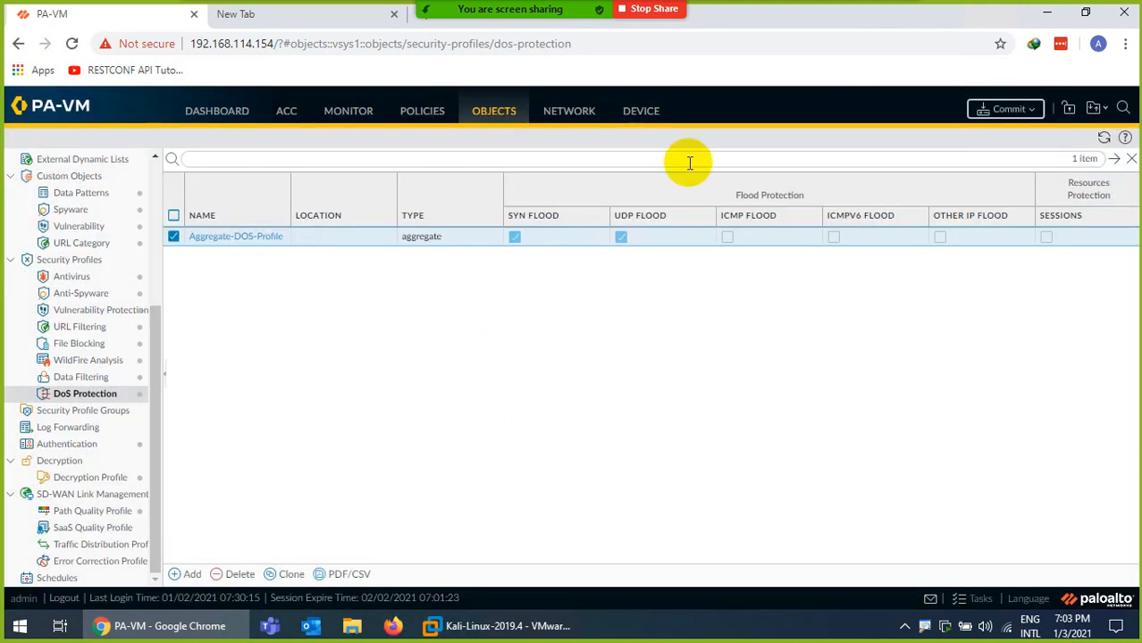
Commit all changes on the firewall, bring up the Threat log and dismiss the commit status window
{"action": "left_click", "coordinate": [992, 111]}
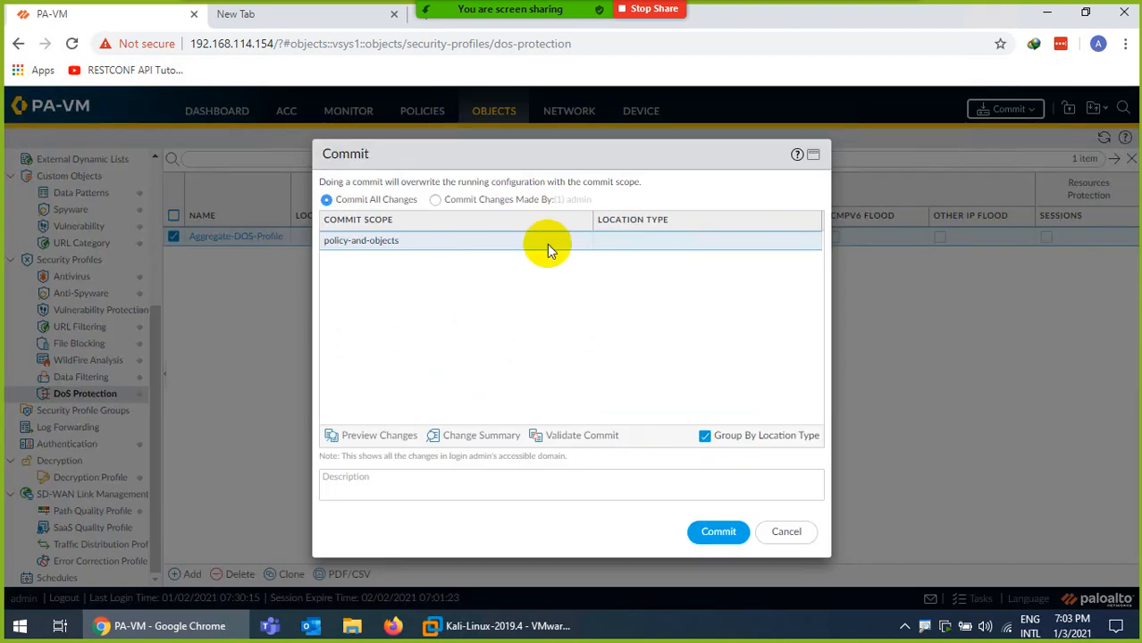
{"action": "left_click", "coordinate": [714, 530]}
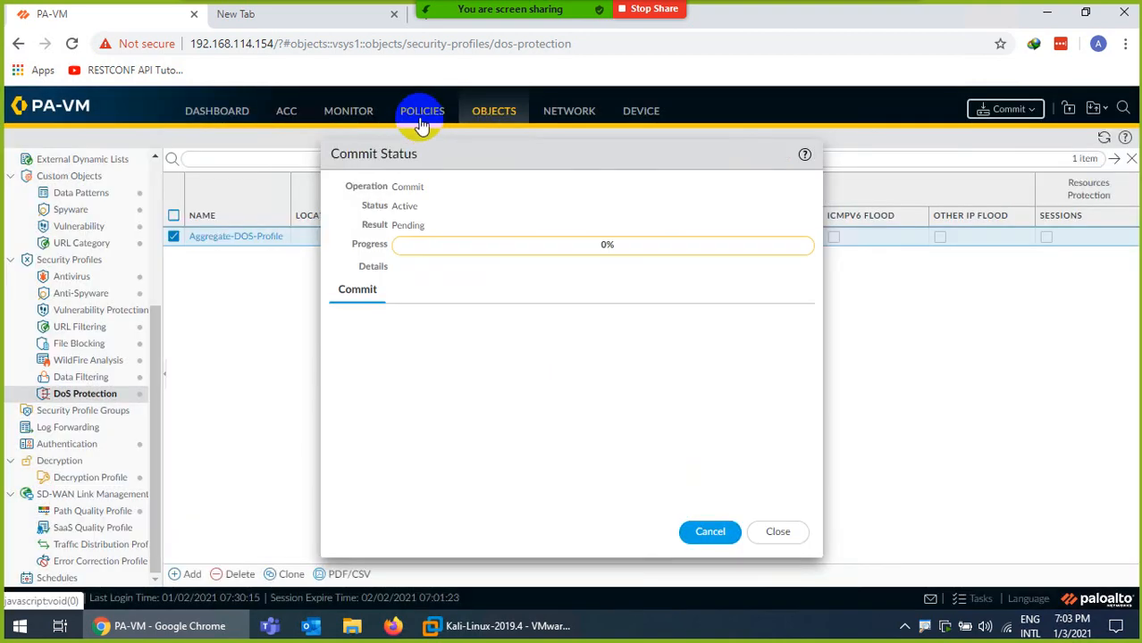
{"action": "left_click", "coordinate": [348, 111]}
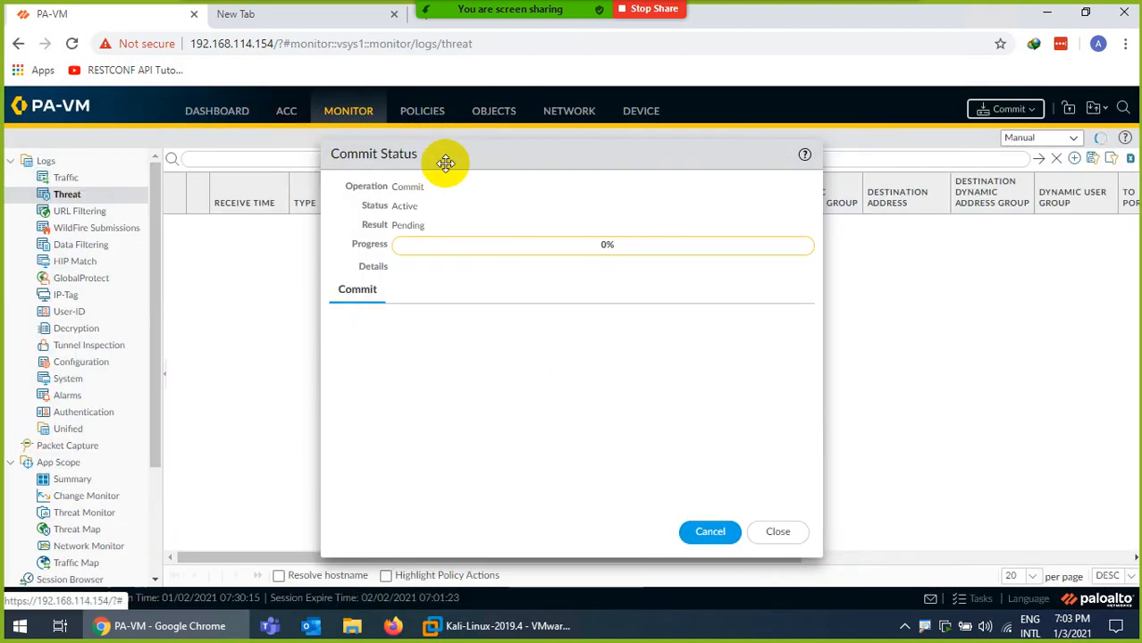
{"action": "left_click_drag", "start_coordinate": [485, 142], "coordinate": [573, 122]}
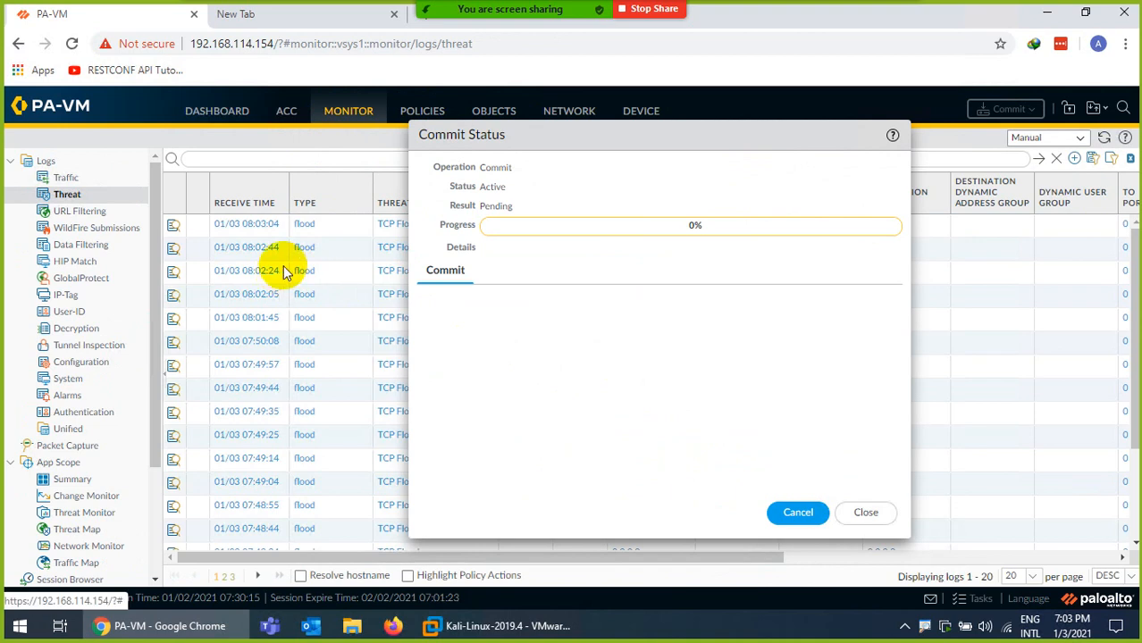
{"action": "left_click", "coordinate": [874, 512]}
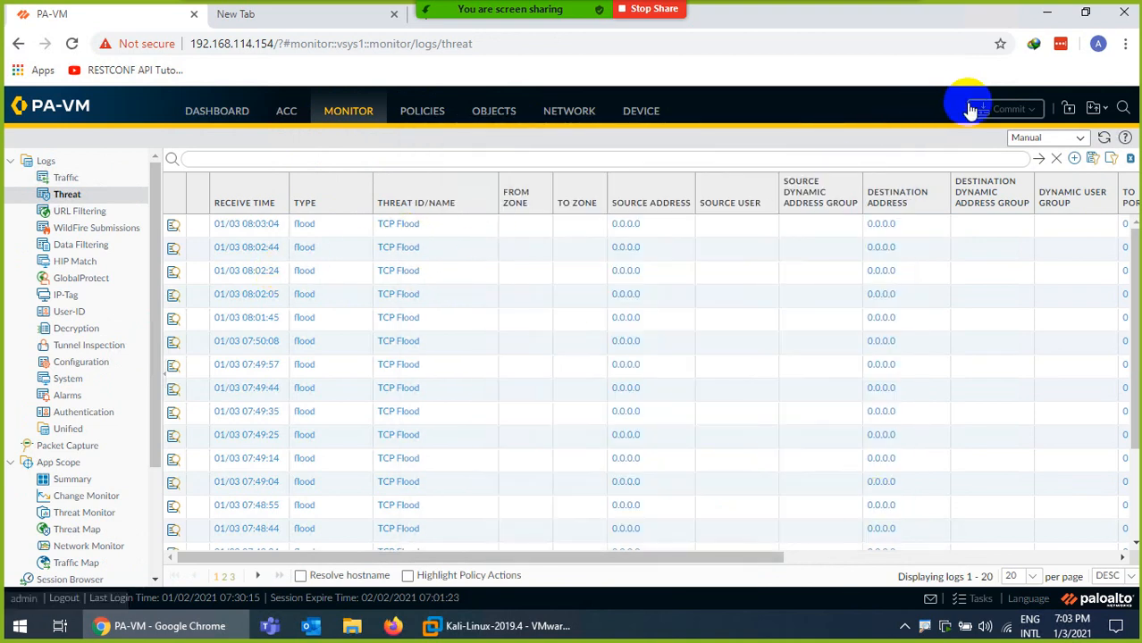
Check the running UDP scan in the Kali-Linux-2019.4 VM and the commit's progress in the firewall's Task Manager
{"action": "left_click", "coordinate": [509, 626]}
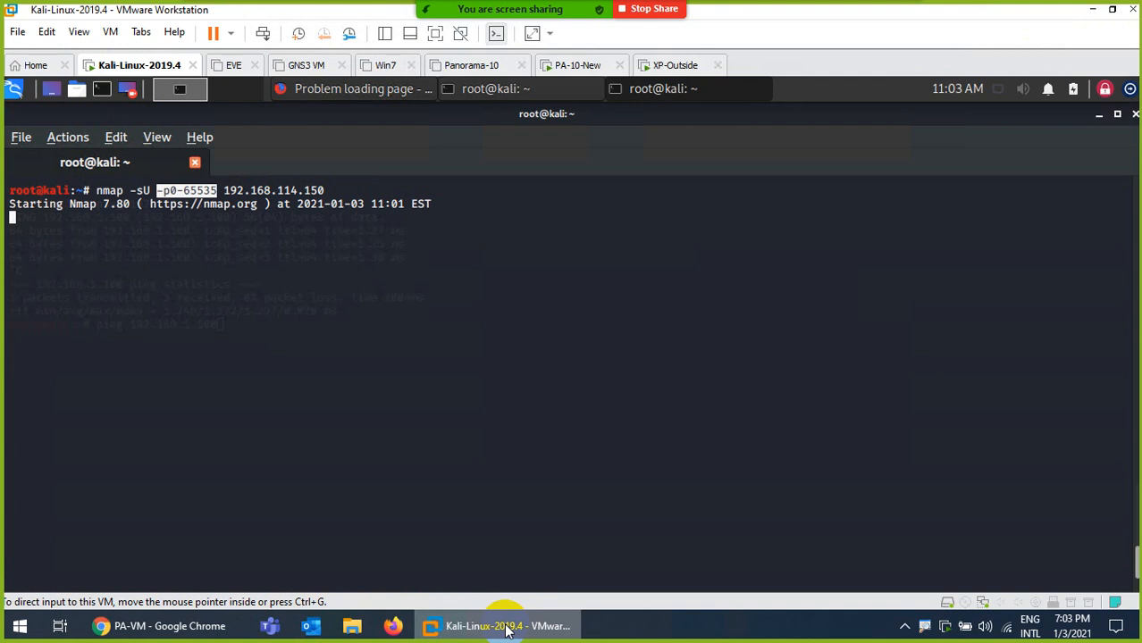
{"action": "left_click", "coordinate": [507, 628]}
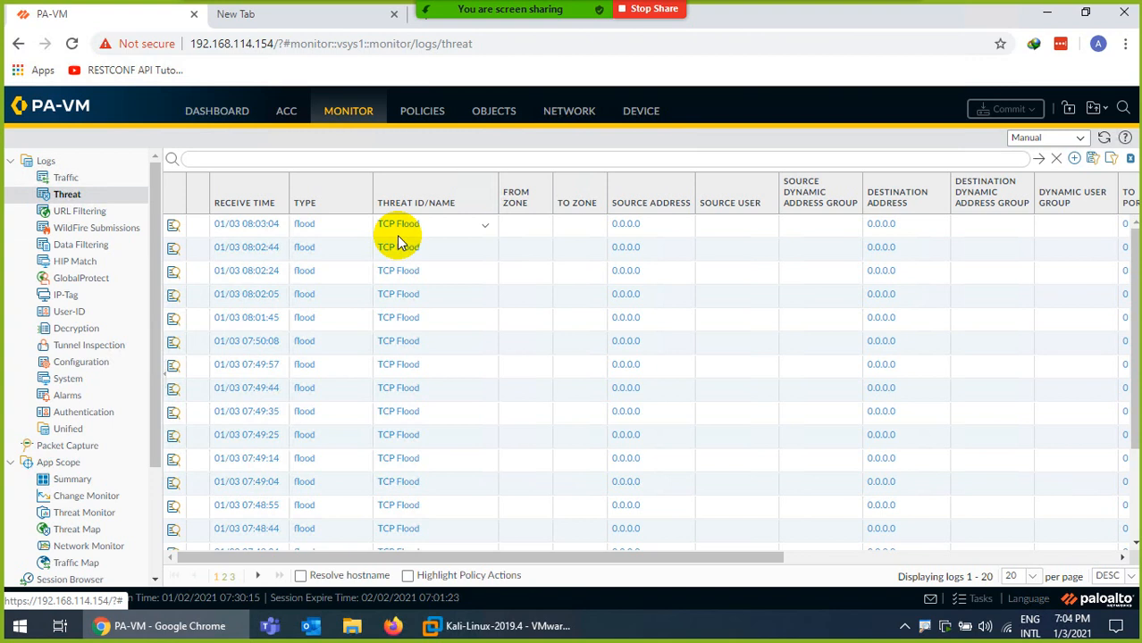
{"action": "left_click", "coordinate": [976, 598]}
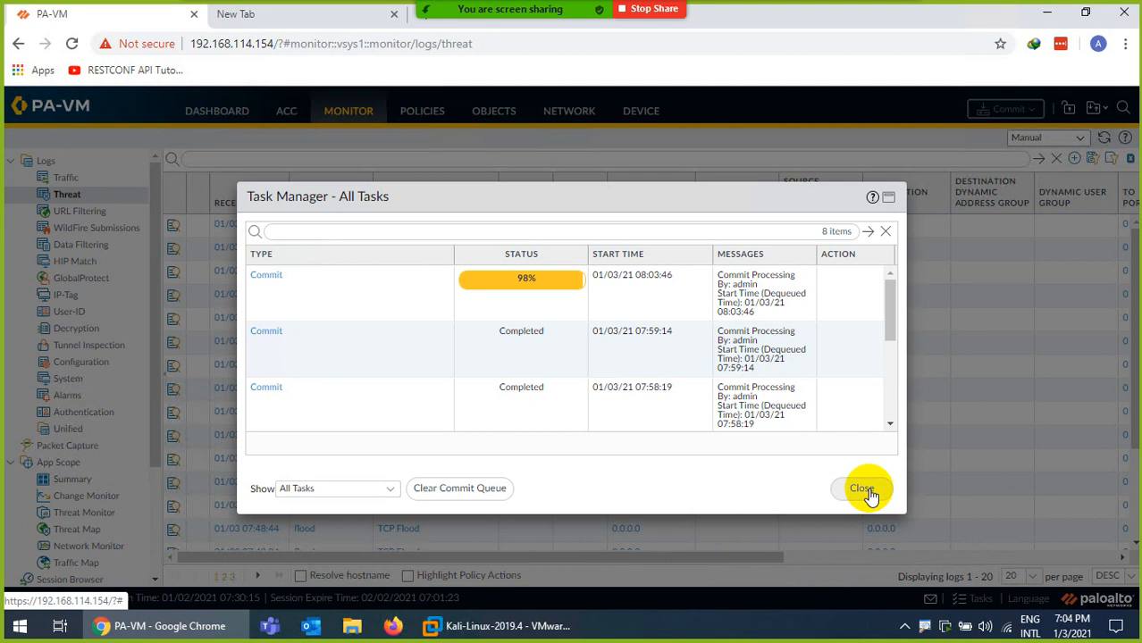
{"action": "left_click", "coordinate": [862, 488]}
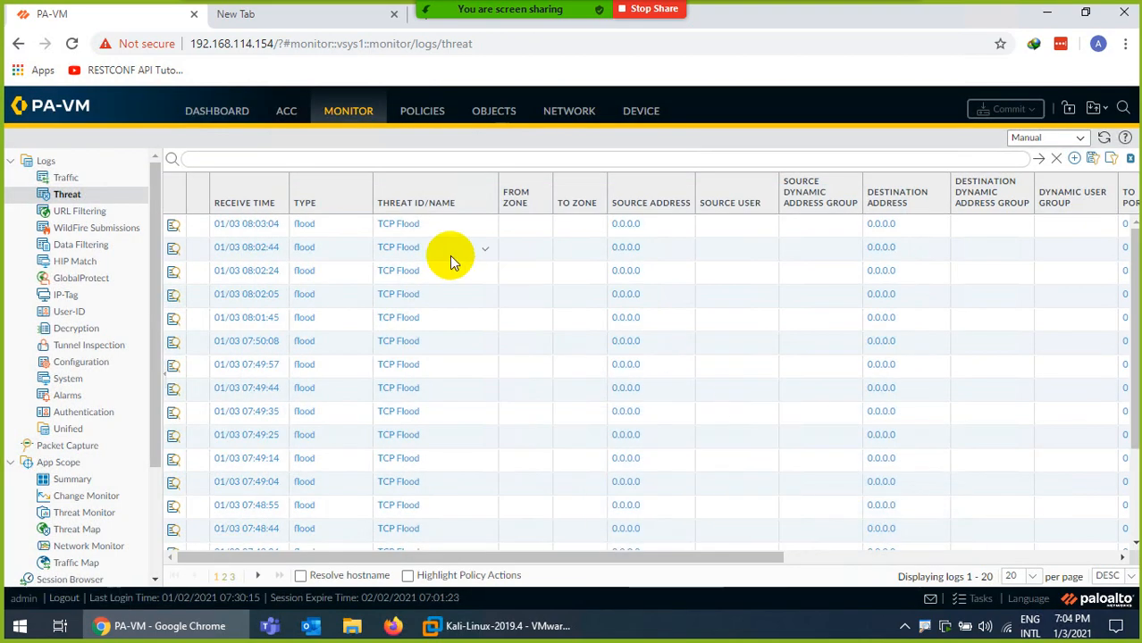
Refresh the firewall's Threat log and examine the newest flood entries
{"action": "left_click", "coordinate": [1105, 138]}
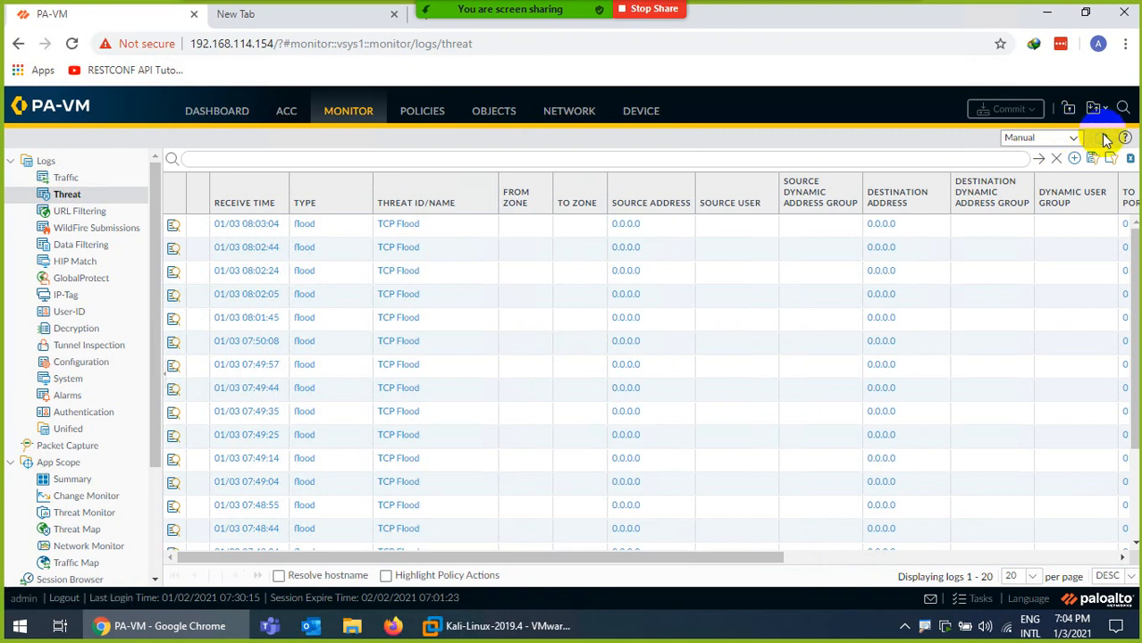
{"action": "left_click", "coordinate": [1105, 139]}
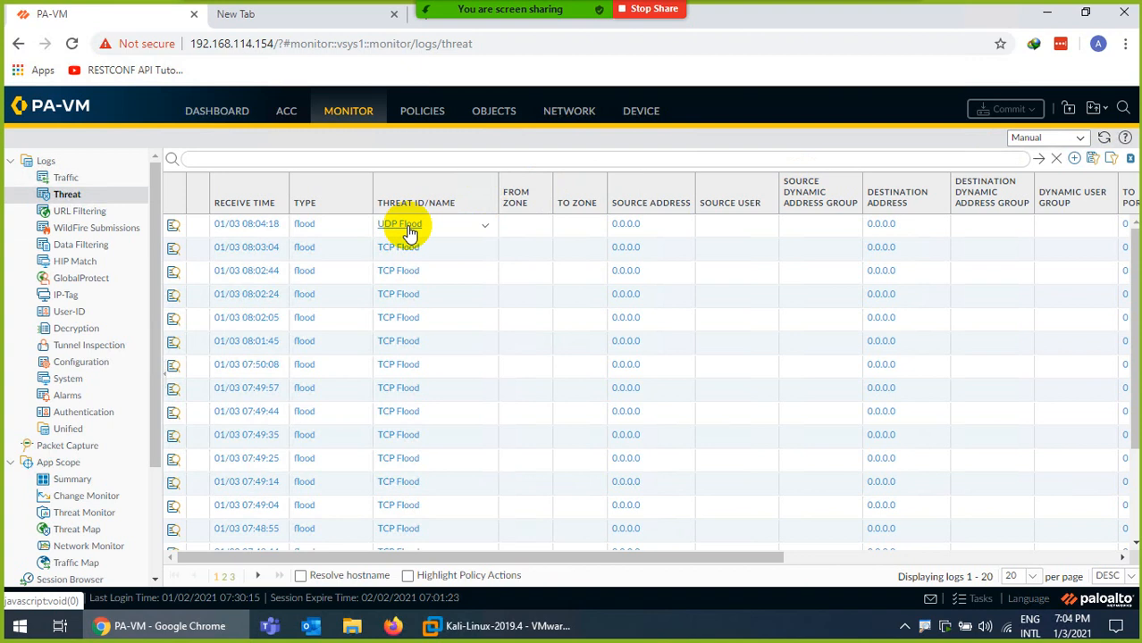
Examine the detailed log view of the newest UDP Flood entry, close it and refresh the Threat log
{"action": "left_click", "coordinate": [190, 227]}
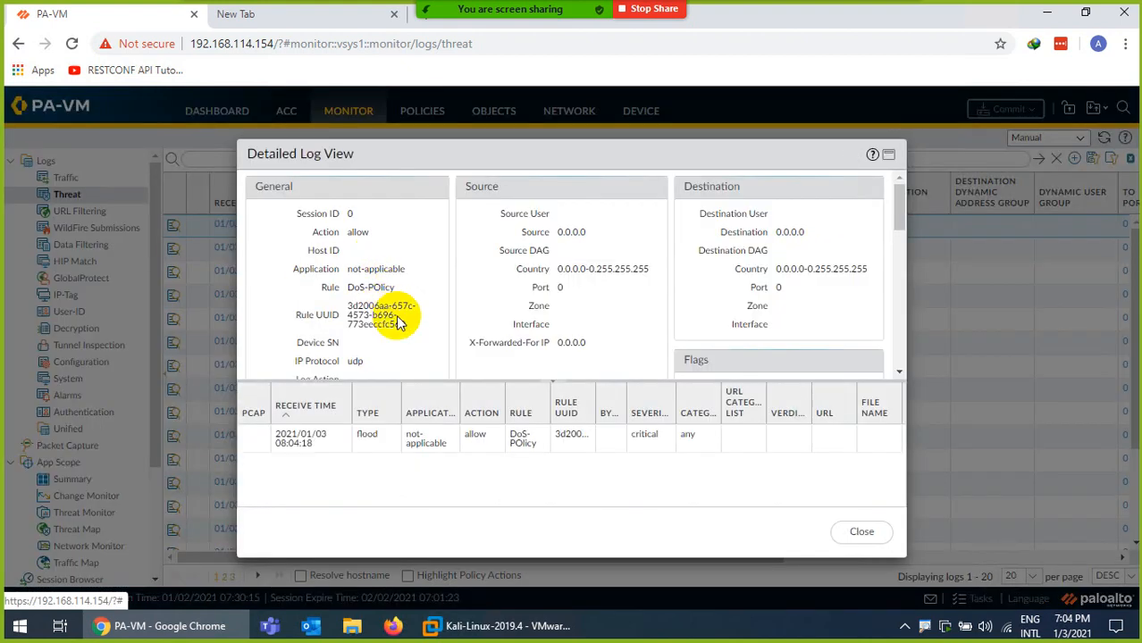
{"action": "scroll", "coordinate": [680, 294], "scroll_direction": "down", "scroll_amount": 2}
{"action": "scroll", "coordinate": [680, 295], "scroll_direction": "down", "scroll_amount": 8}
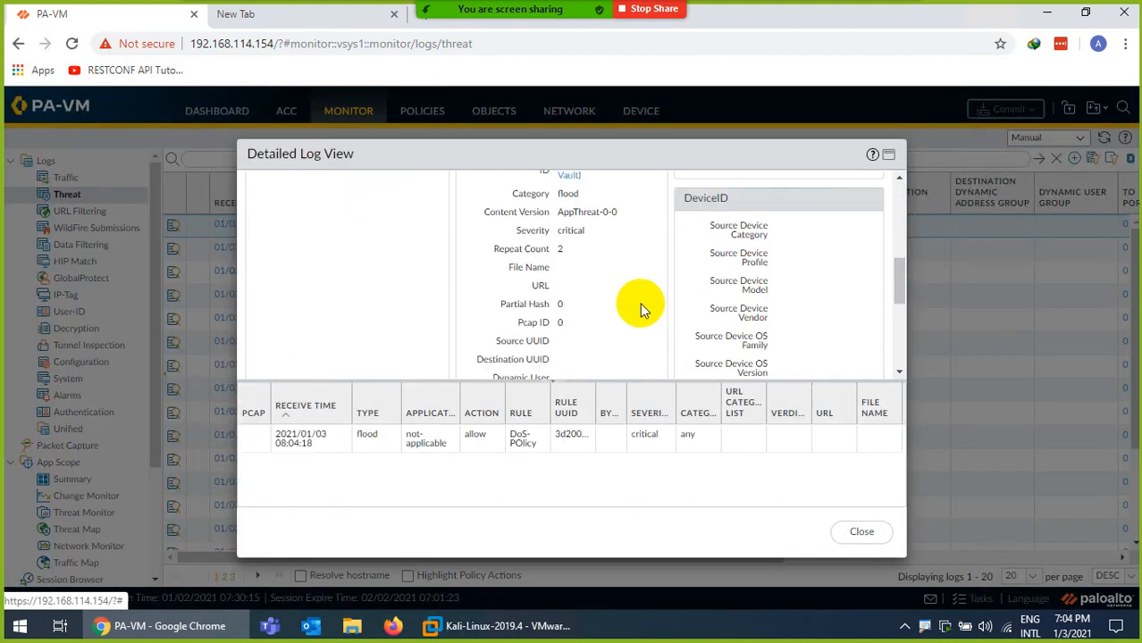
{"action": "scroll", "coordinate": [616, 311], "scroll_direction": "up", "scroll_amount": 10}
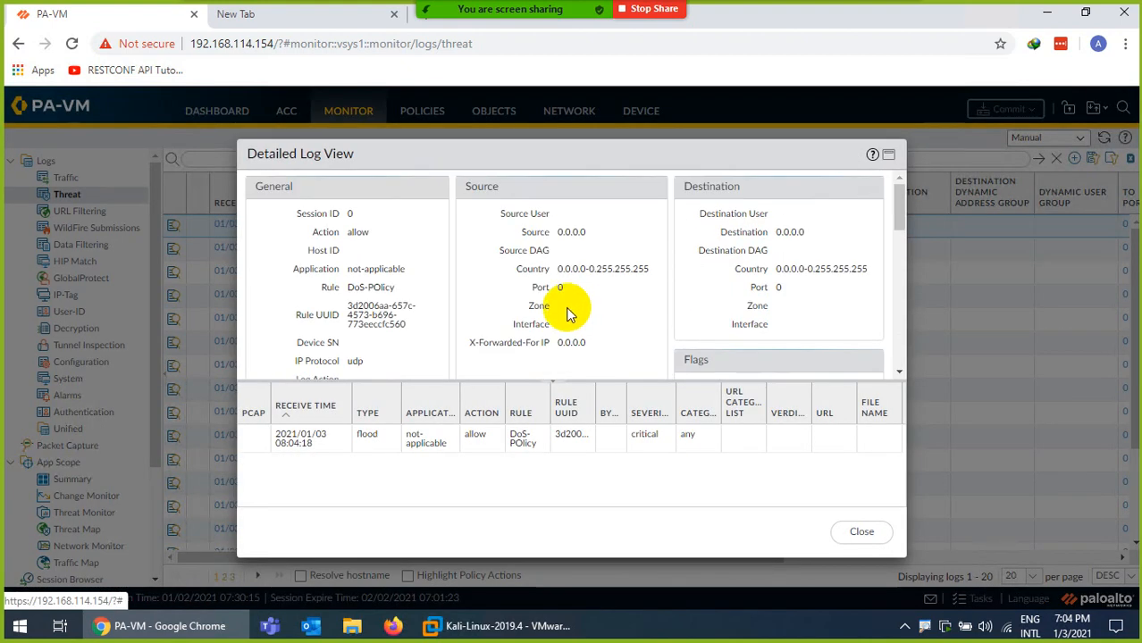
{"action": "scroll", "coordinate": [377, 286], "scroll_direction": "down", "scroll_amount": 10}
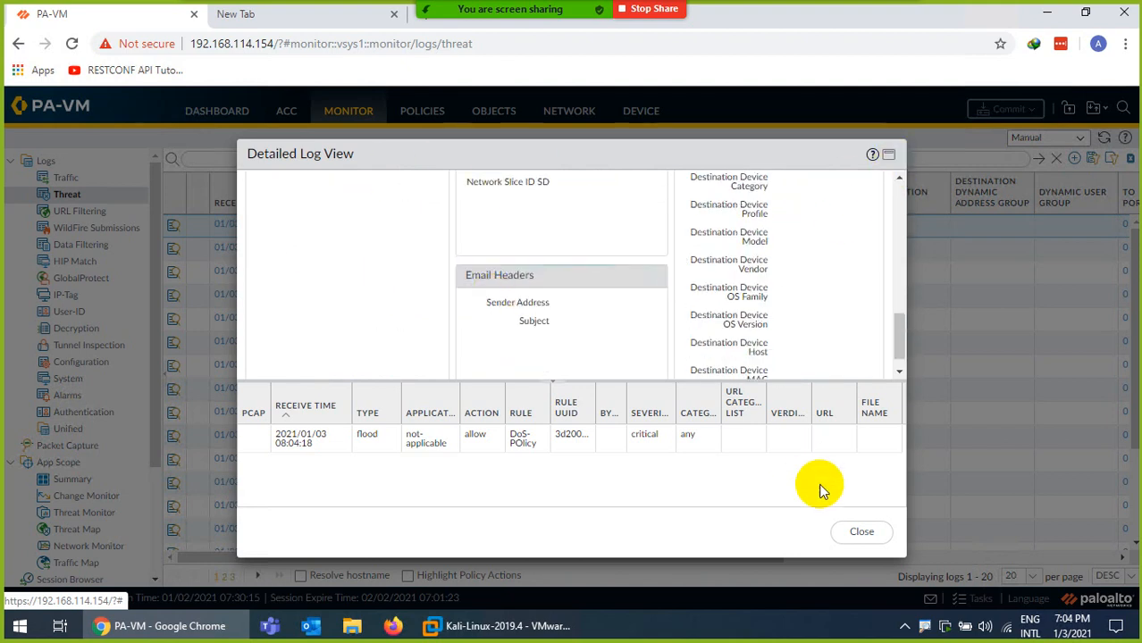
{"action": "left_click", "coordinate": [863, 532]}
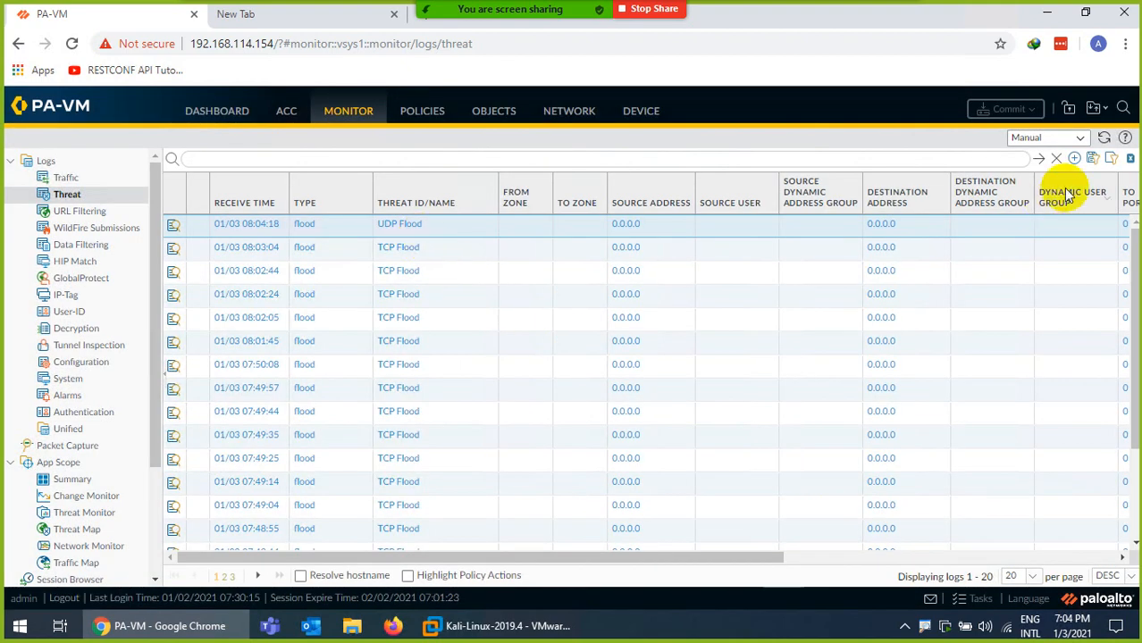
{"action": "left_click", "coordinate": [1103, 138]}
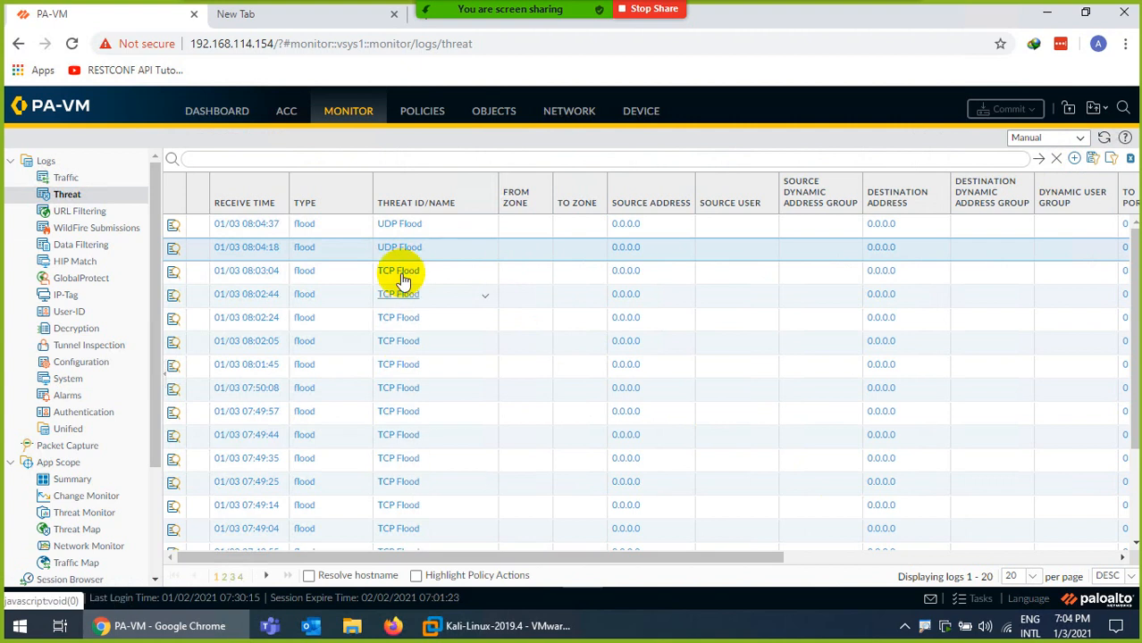
Review the scan type, port range and target address of the running nmap command in the Kali-Linux-2019.4 VM
{"action": "left_click", "coordinate": [483, 638]}
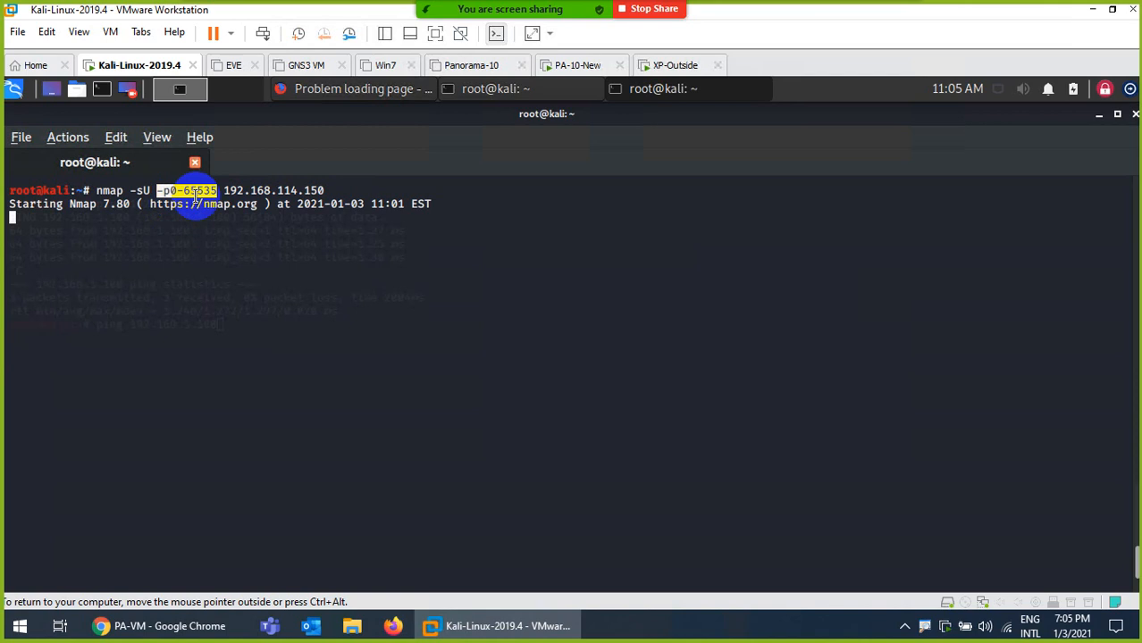
{"action": "double_click", "coordinate": [148, 190]}
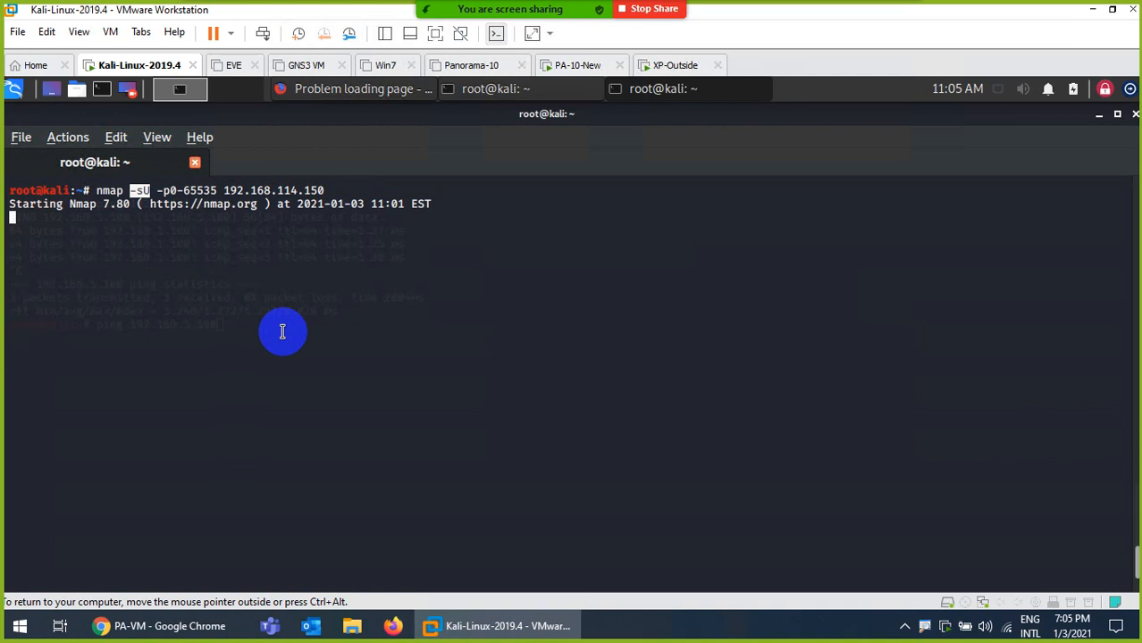
{"action": "left_click_drag", "start_coordinate": [220, 190], "coordinate": [174, 190]}
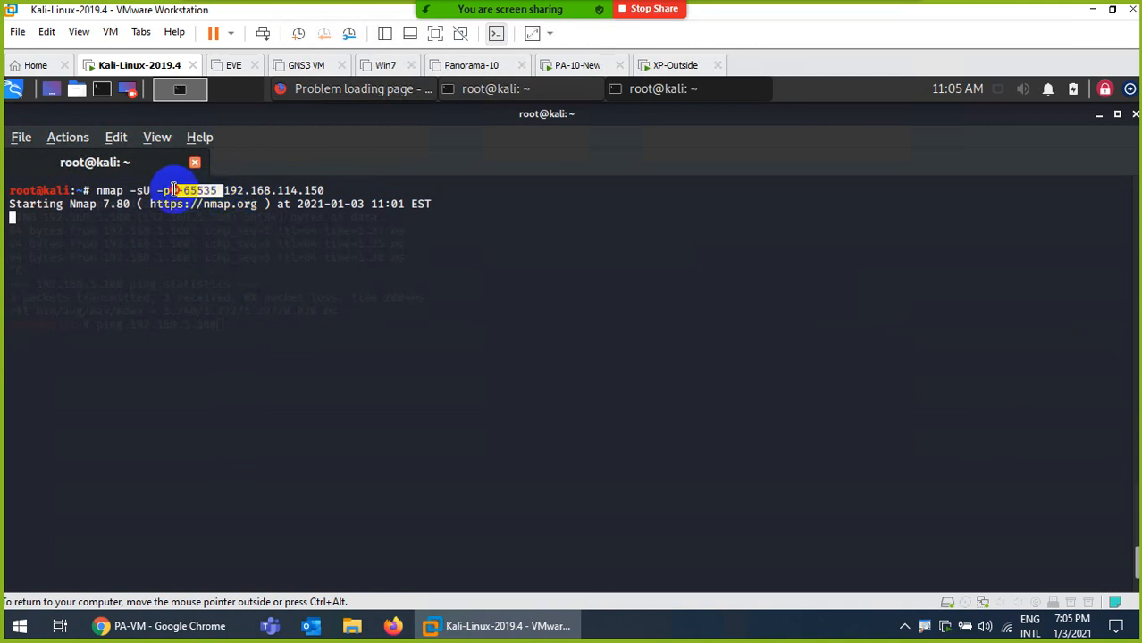
{"action": "left_click_drag", "start_coordinate": [336, 191], "coordinate": [218, 190]}
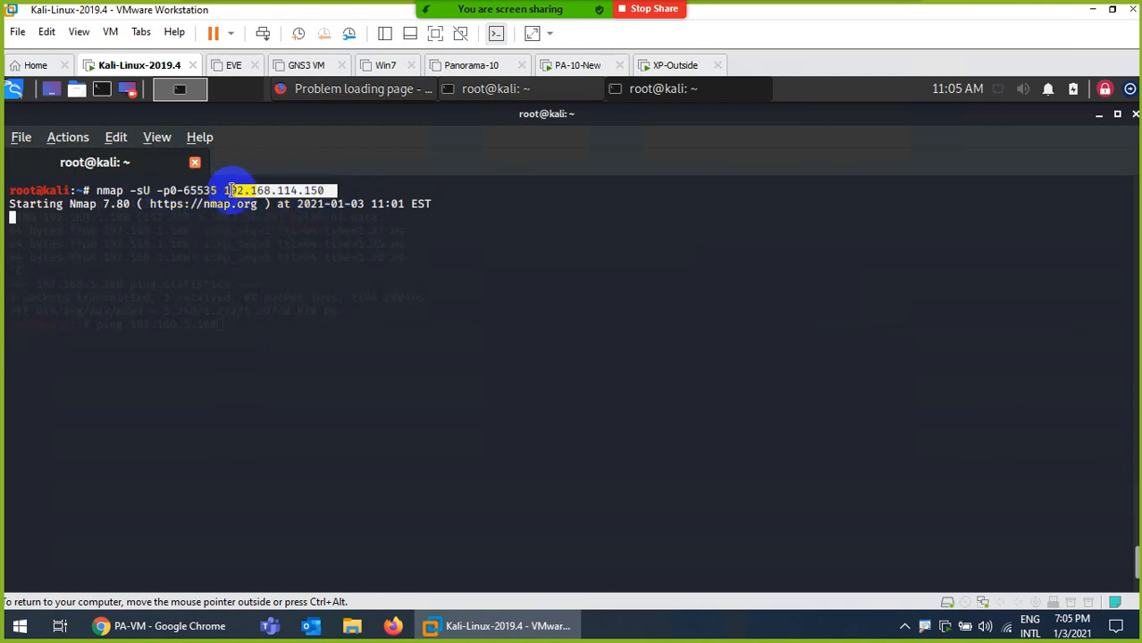
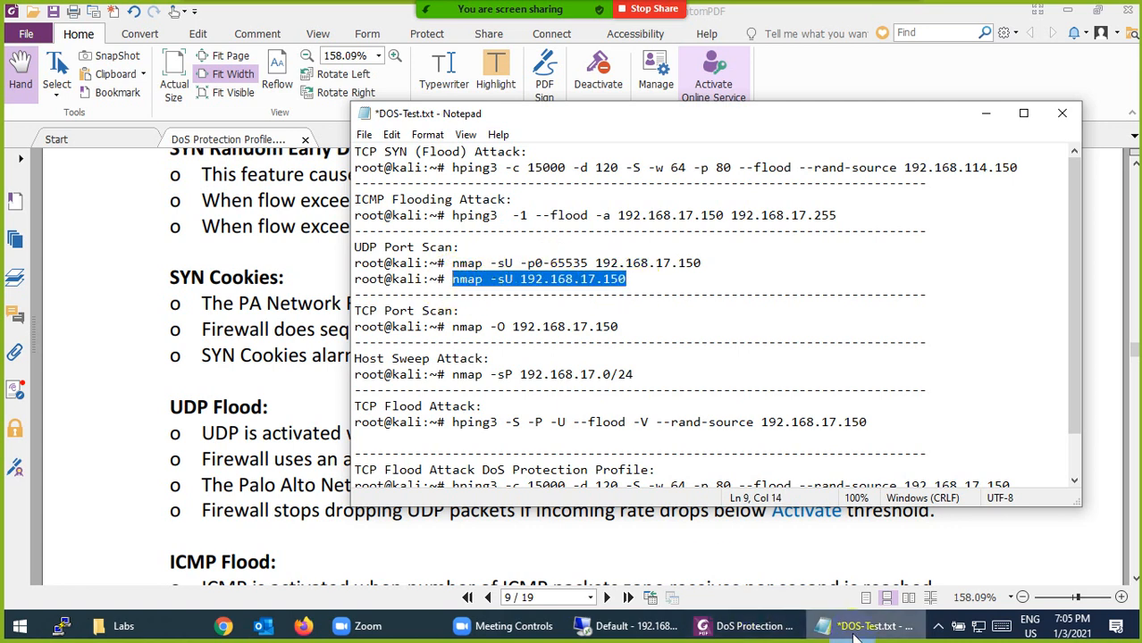
Replace the pending ping command in the other Kali terminal with nmap -sU 192.168.114.150 and run the scan
{"action": "left_click", "coordinate": [611, 629]}
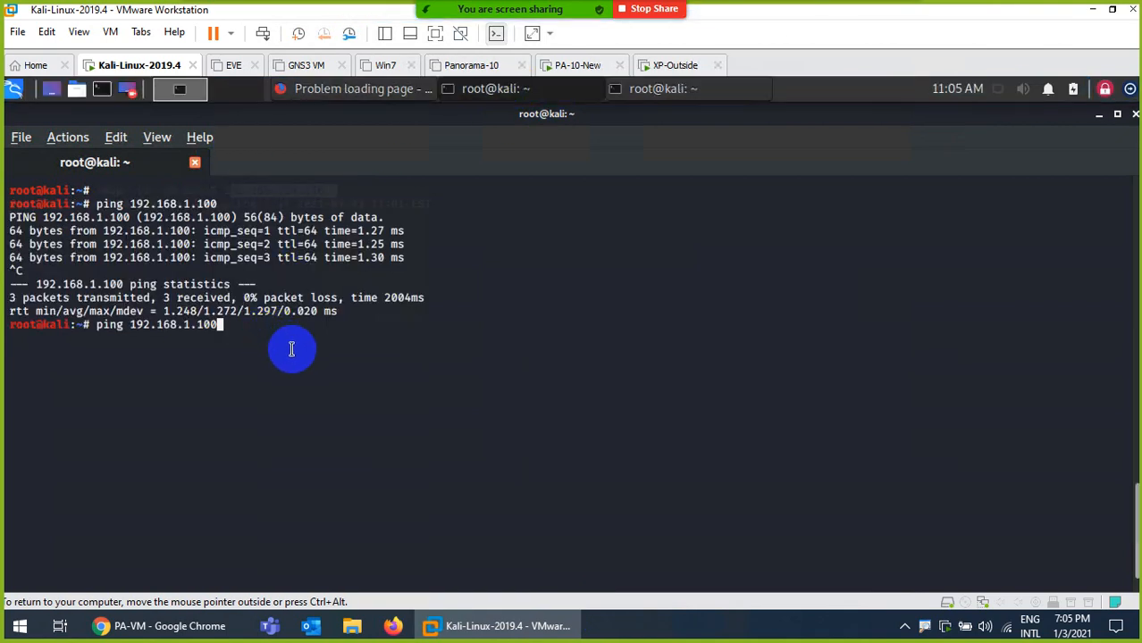
{"action": "key", "text": "BackSpace"}
{"action": "key", "text": "BackSpace"}
{"action": "key", "text": "BackSpace"}
{"action": "key", "text": "BackSpace"}
{"action": "key", "text": "BackSpace"}
{"action": "key", "text": "BackSpace"}
{"action": "key", "text": "BackSpace"}
{"action": "key", "text": "BackSpace"}
{"action": "key", "text": "BackSpace"}
{"action": "key", "text": "BackSpace"}
{"action": "key", "text": "BackSpace"}
{"action": "key", "text": "BackSpace"}
{"action": "key", "text": "BackSpace"}
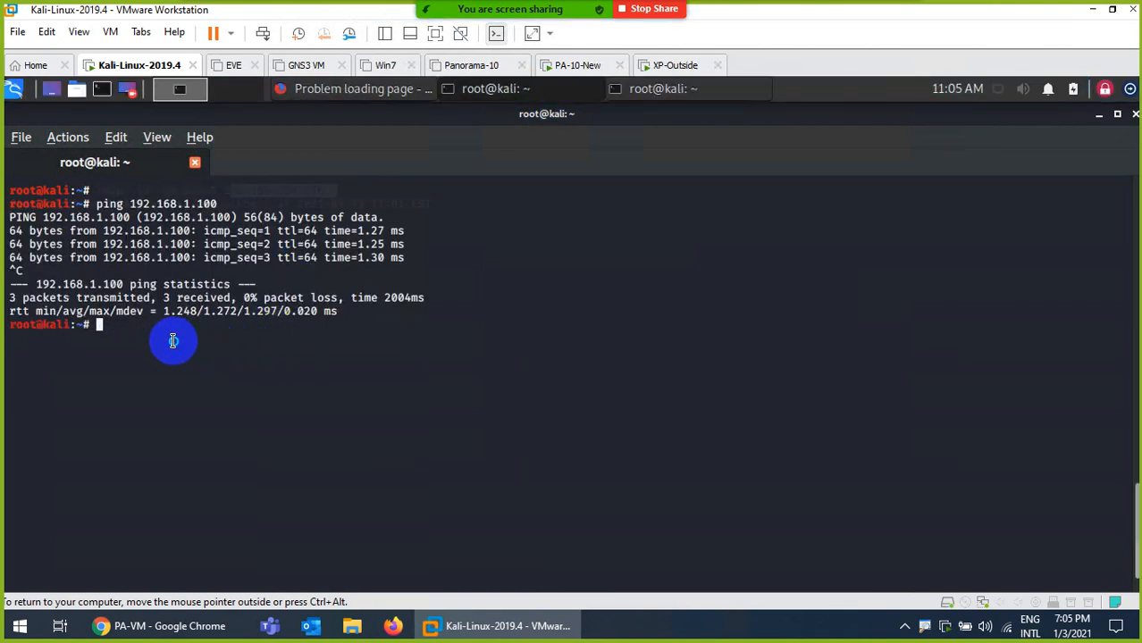
{"action": "right_click", "coordinate": [173, 341]}
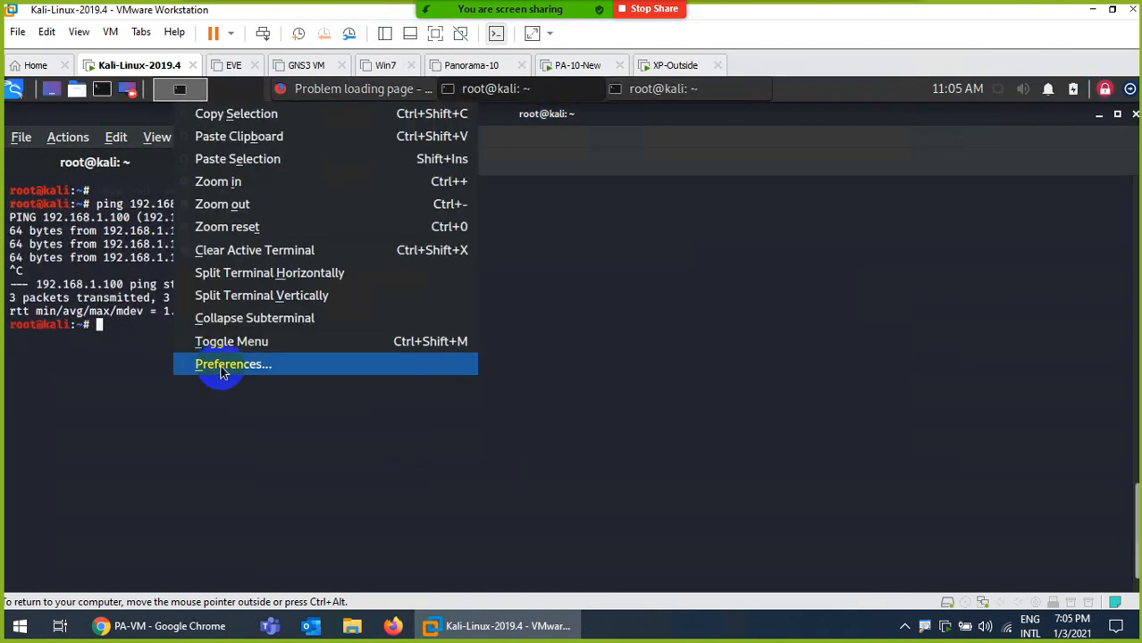
{"action": "left_click", "coordinate": [238, 138]}
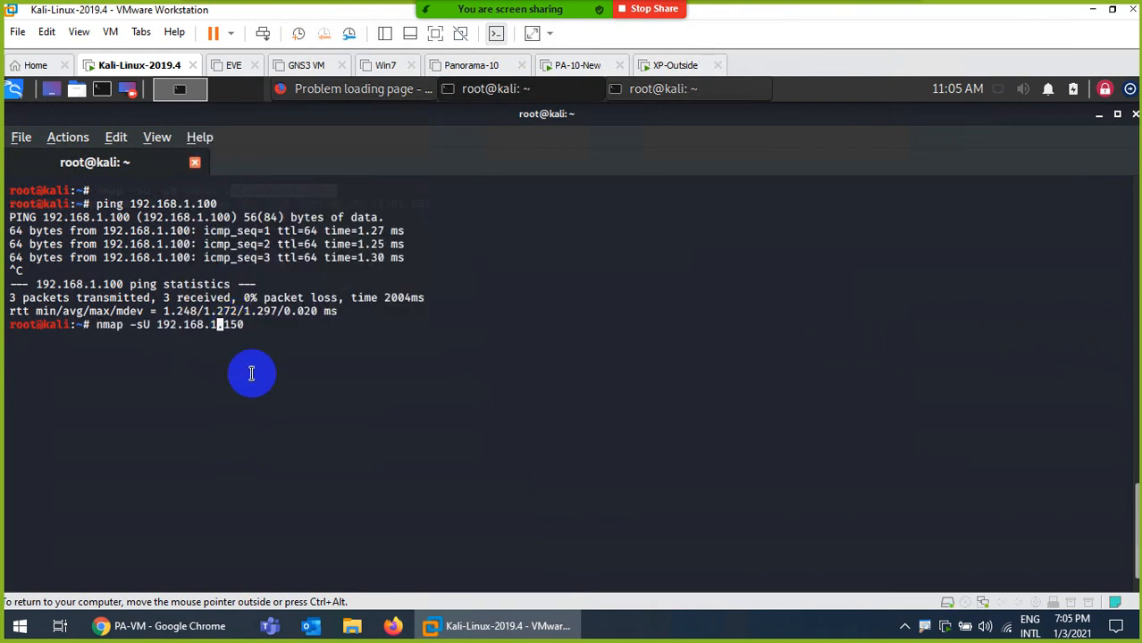
{"action": "key", "text": "Return"}
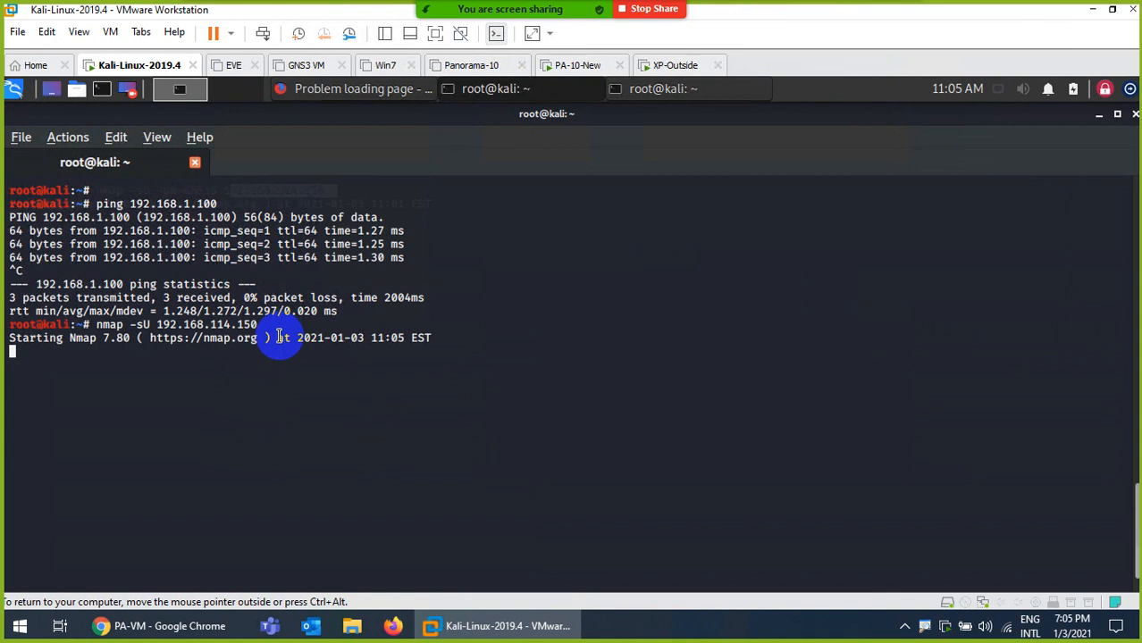
Switch to the firewall's web interface in Chrome and refresh the Threat log to check for new flood entries
{"action": "left_click", "coordinate": [170, 626]}
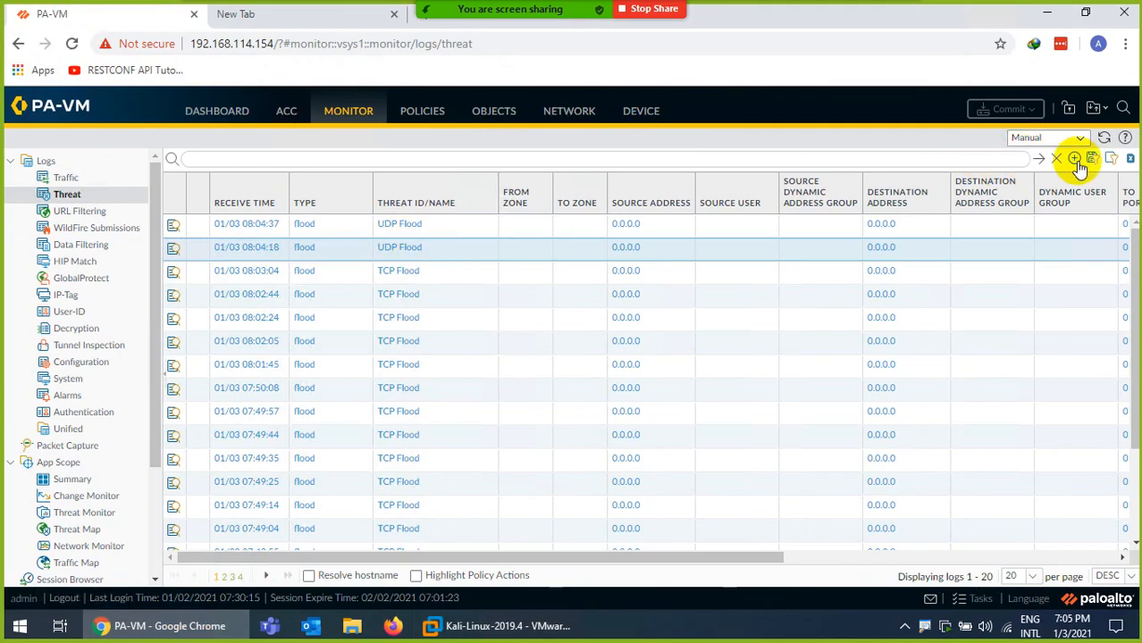
{"action": "left_click", "coordinate": [1104, 141]}
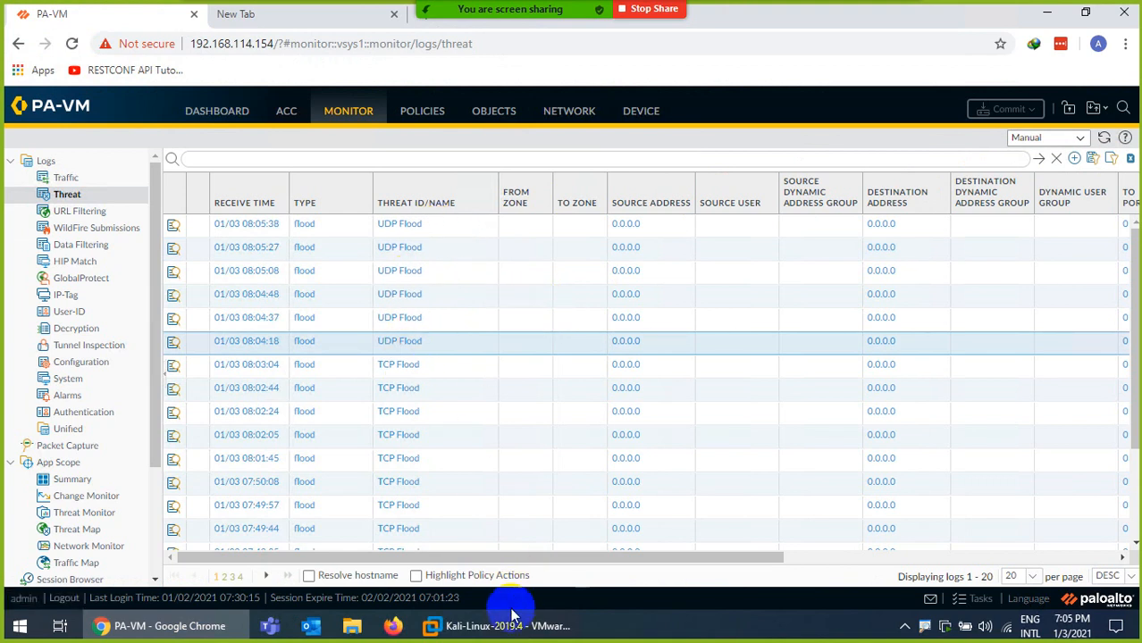
Reset the hit count of the DoS-POlicy rule in the DoS Protection policies
{"action": "left_click", "coordinate": [421, 114]}
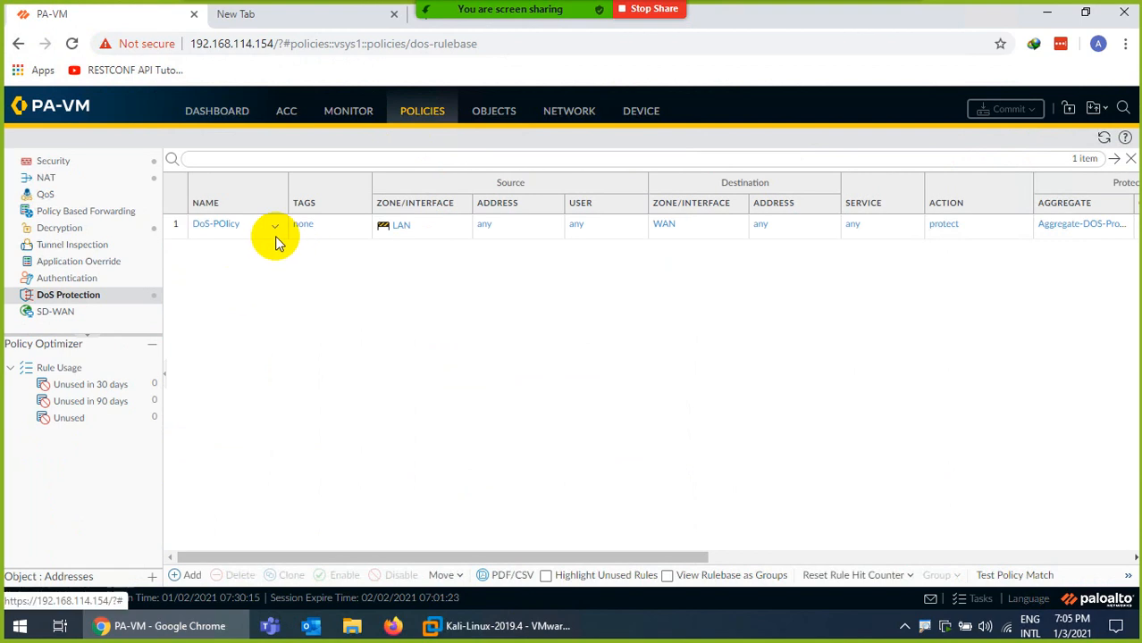
{"action": "left_click_drag", "start_coordinate": [472, 555], "coordinate": [824, 553]}
{"action": "left_click", "coordinate": [865, 225]}
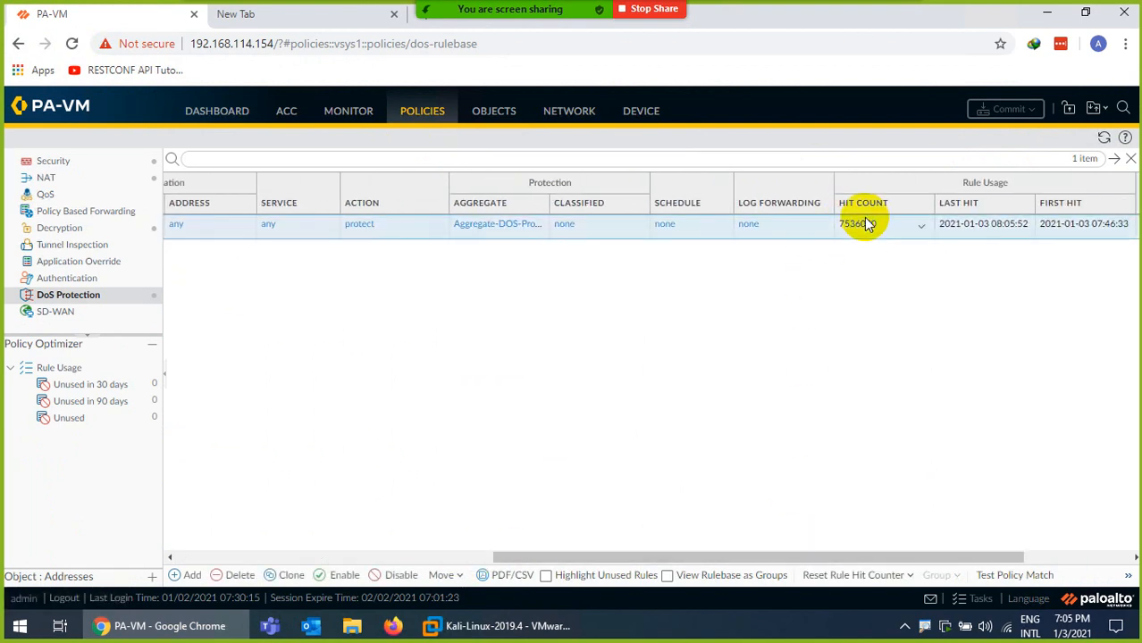
{"action": "left_click", "coordinate": [940, 230]}
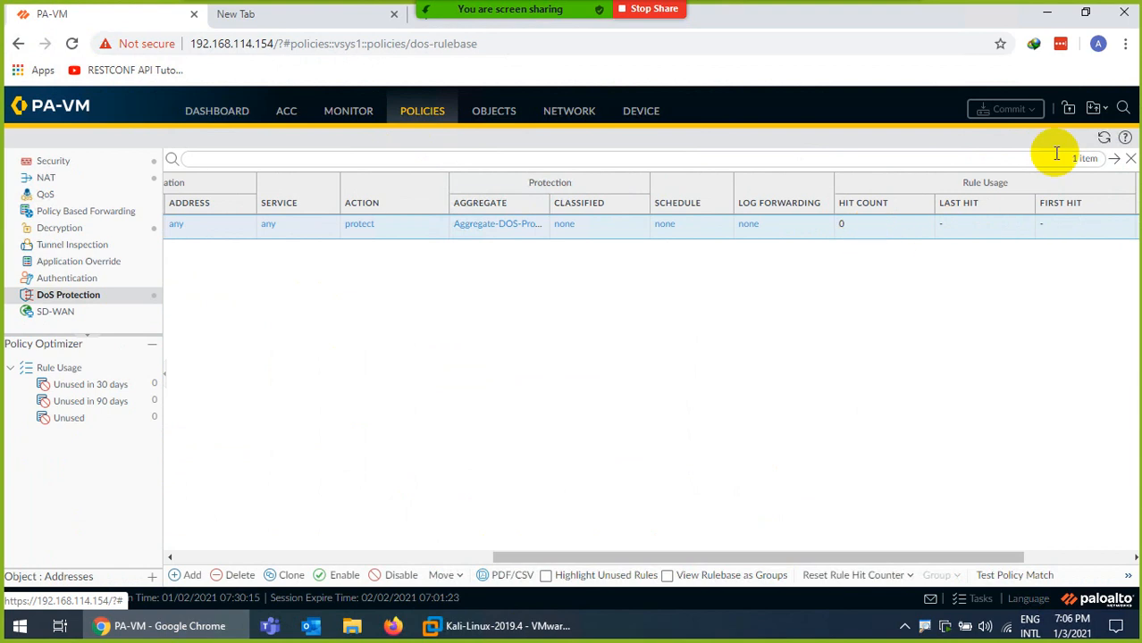
Refresh the DoS Protection rulebase repeatedly to check the rule's hit count, and return to the Threat log
{"action": "left_click", "coordinate": [1105, 142]}
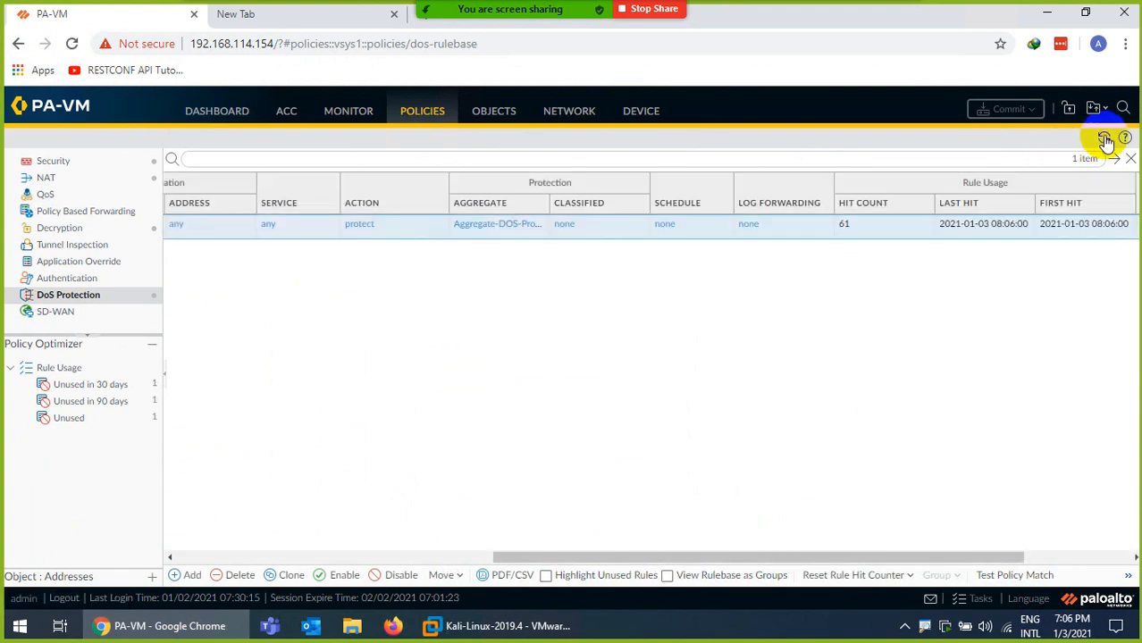
{"action": "left_click", "coordinate": [1106, 143]}
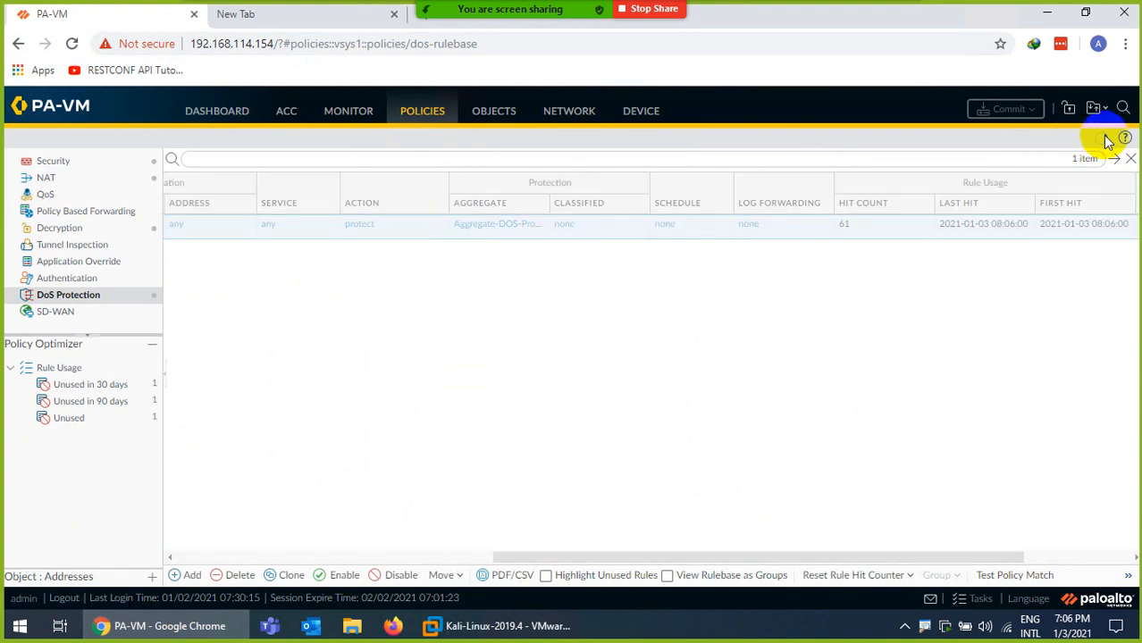
{"action": "left_click", "coordinate": [1106, 143]}
{"action": "left_click", "coordinate": [1105, 141]}
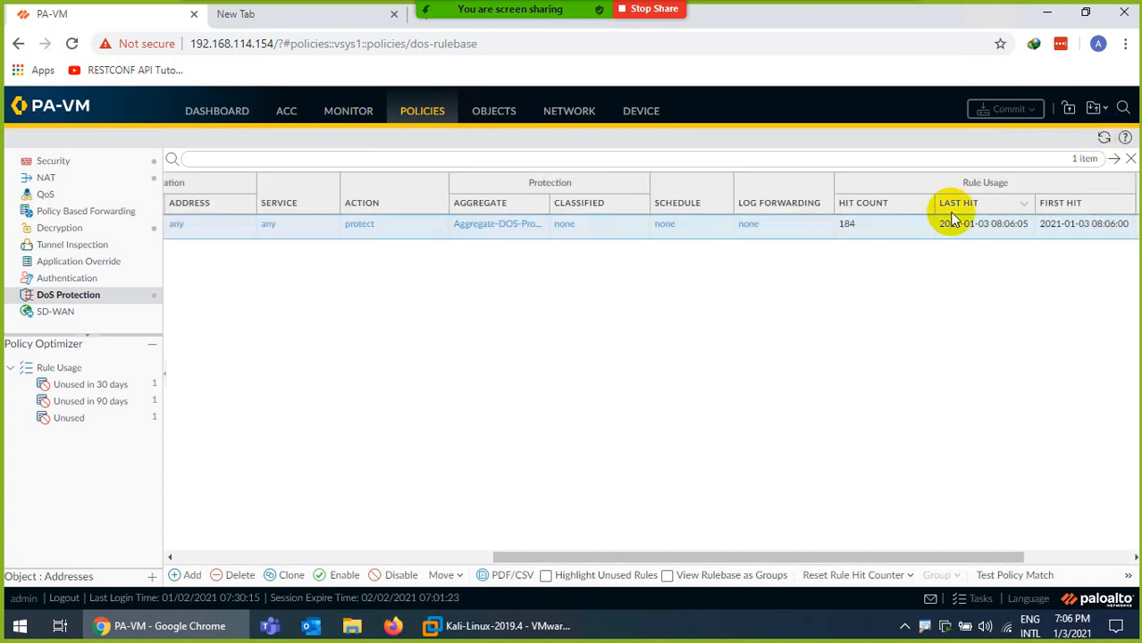
{"action": "left_click", "coordinate": [351, 113]}
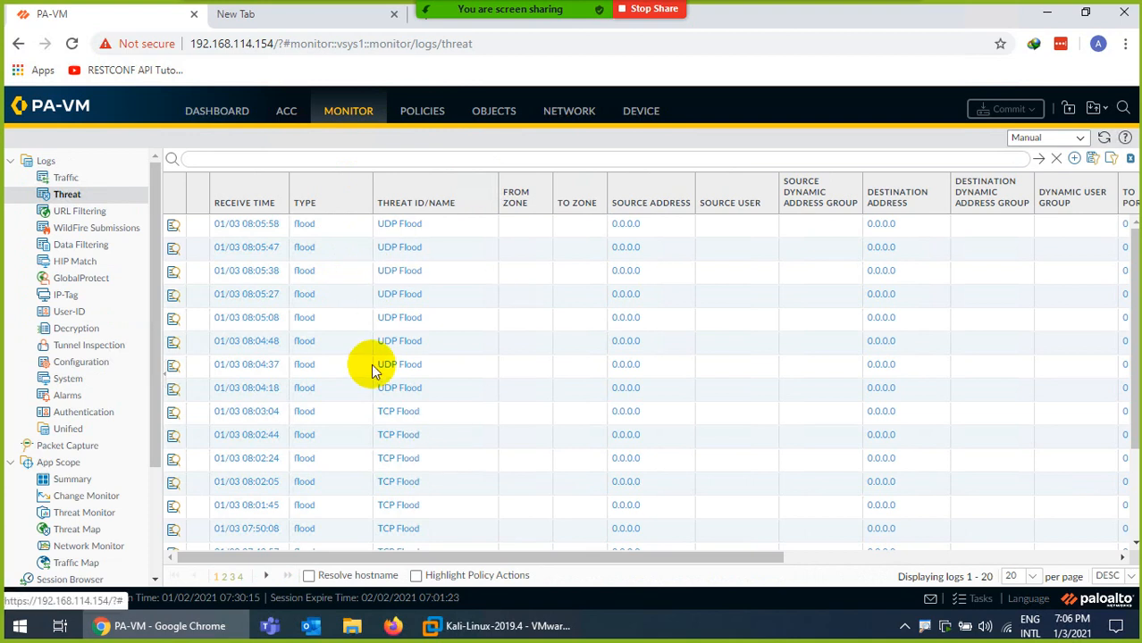
Stop the running UDP scans in both terminals of the Kali-Linux-2019.4 VM
{"action": "left_click", "coordinate": [446, 623]}
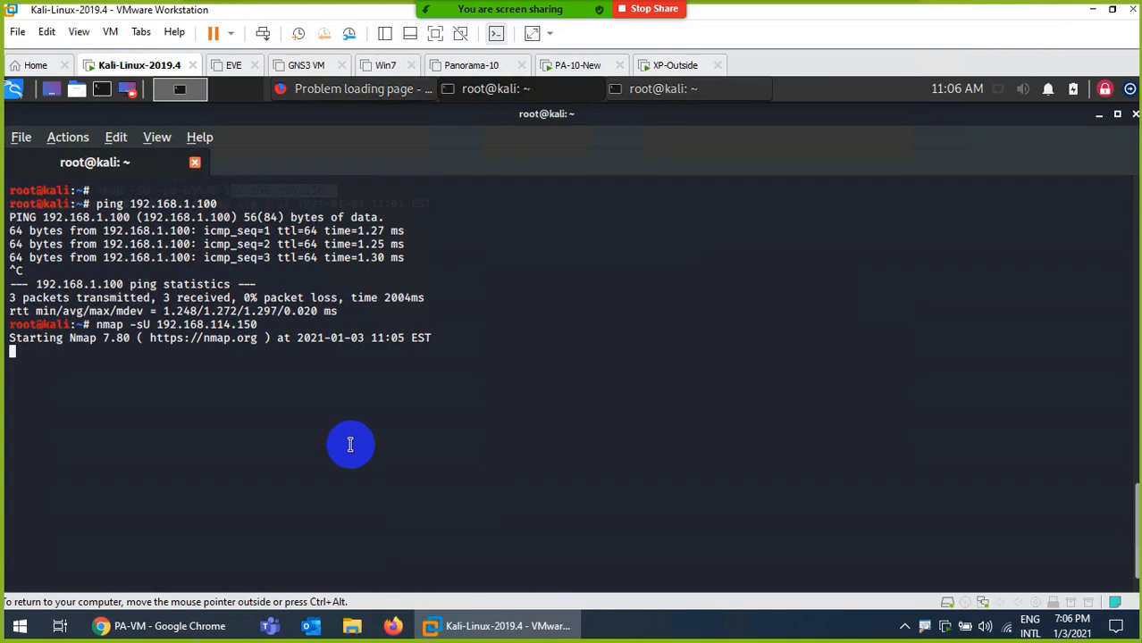
{"action": "key", "text": "ctrl+c"}
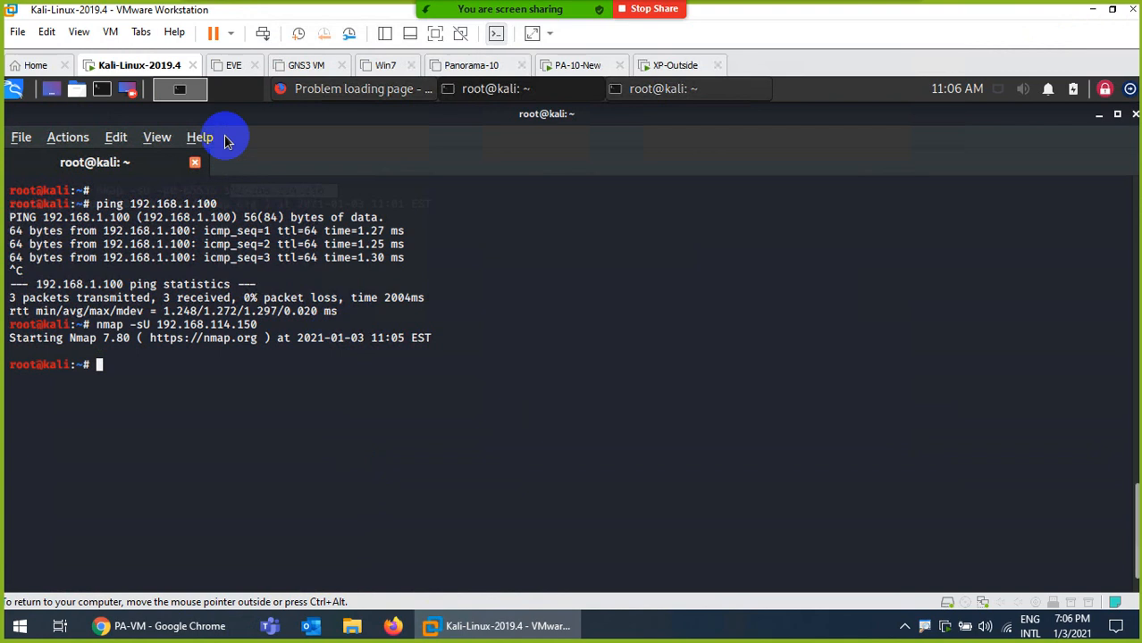
{"action": "left_click", "coordinate": [494, 91]}
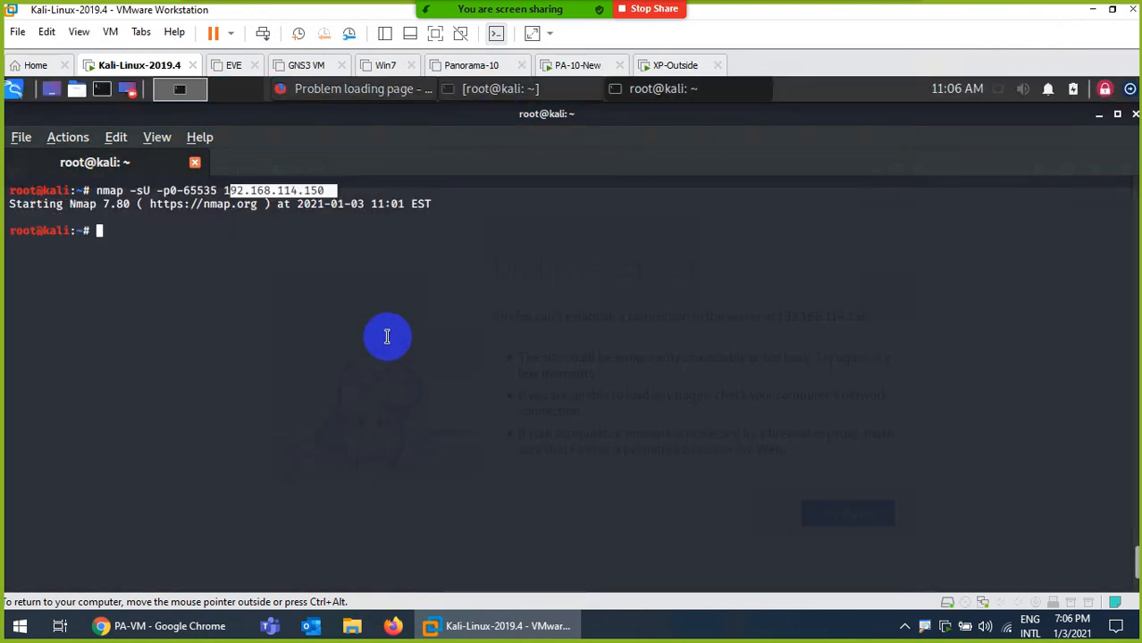
Review the UDP Flood and SYN Flood sections of the DoS Protection Profile PDF outside the remote desktop session
{"action": "left_click", "coordinate": [739, 18]}
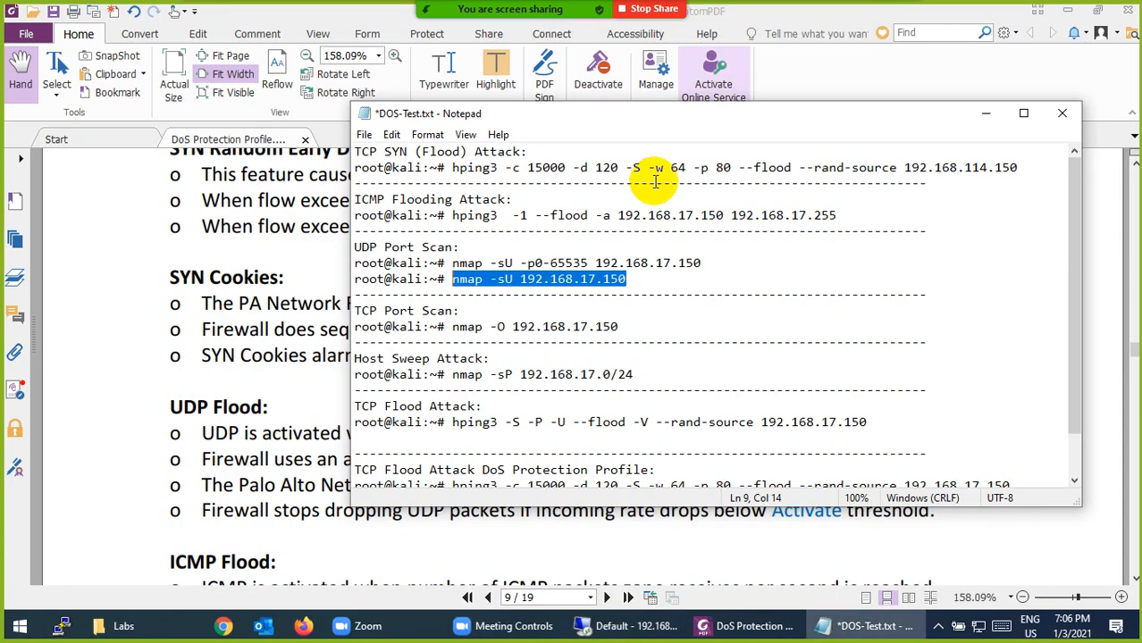
{"action": "left_click", "coordinate": [225, 383]}
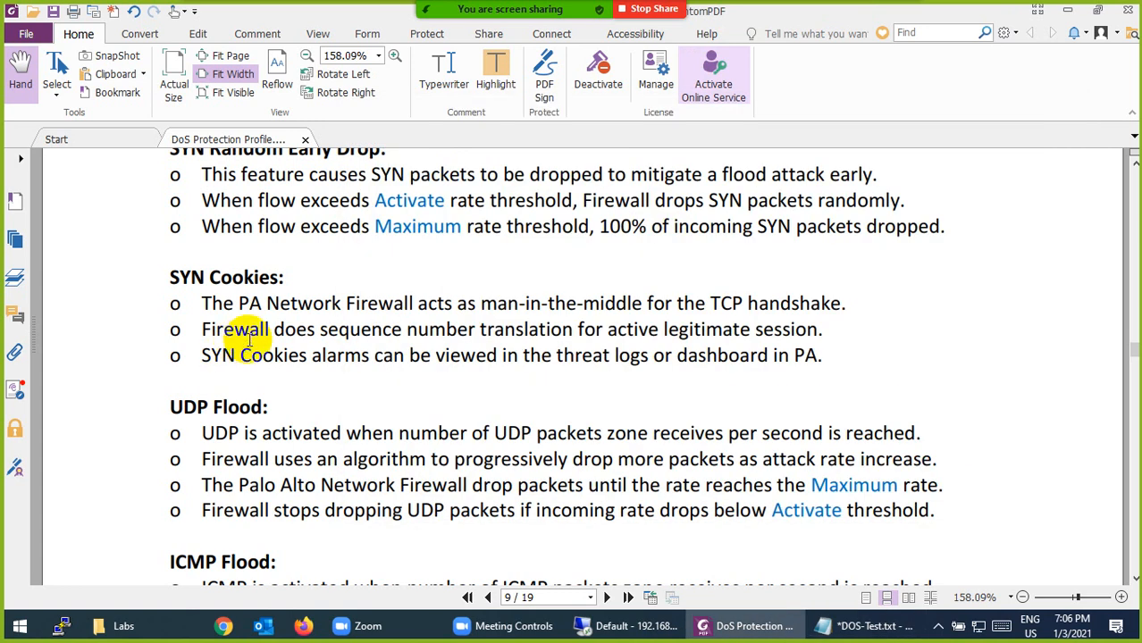
{"action": "scroll", "coordinate": [237, 429], "scroll_direction": "down", "scroll_amount": 3}
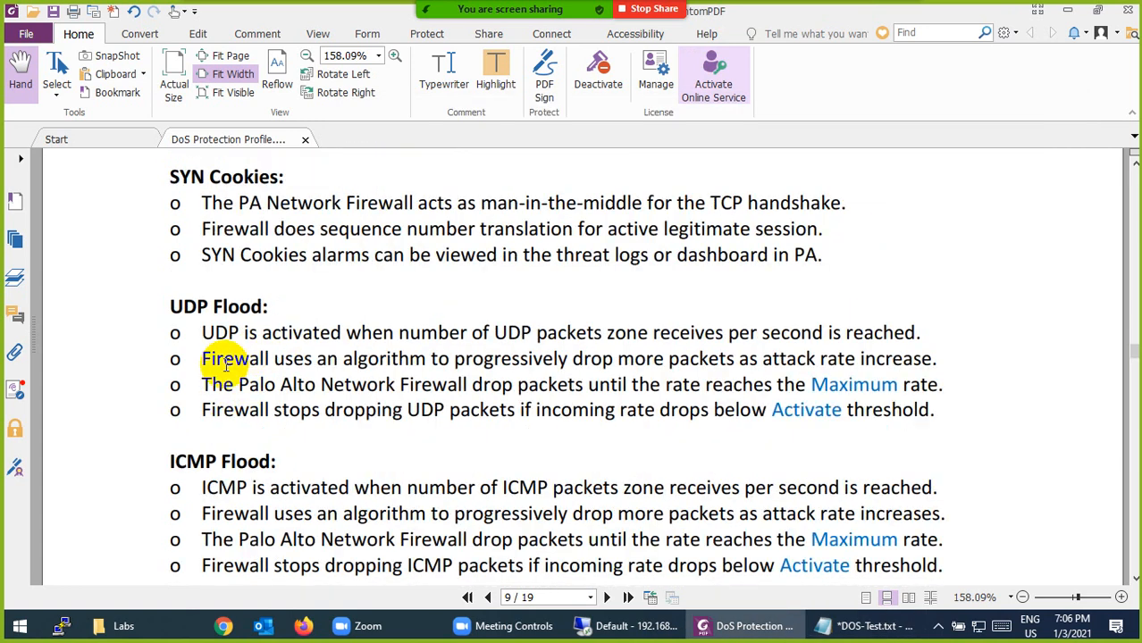
{"action": "left_click_drag", "start_coordinate": [187, 357], "coordinate": [561, 411]}
{"action": "scroll", "coordinate": [500, 353], "scroll_direction": "up", "scroll_amount": 10}
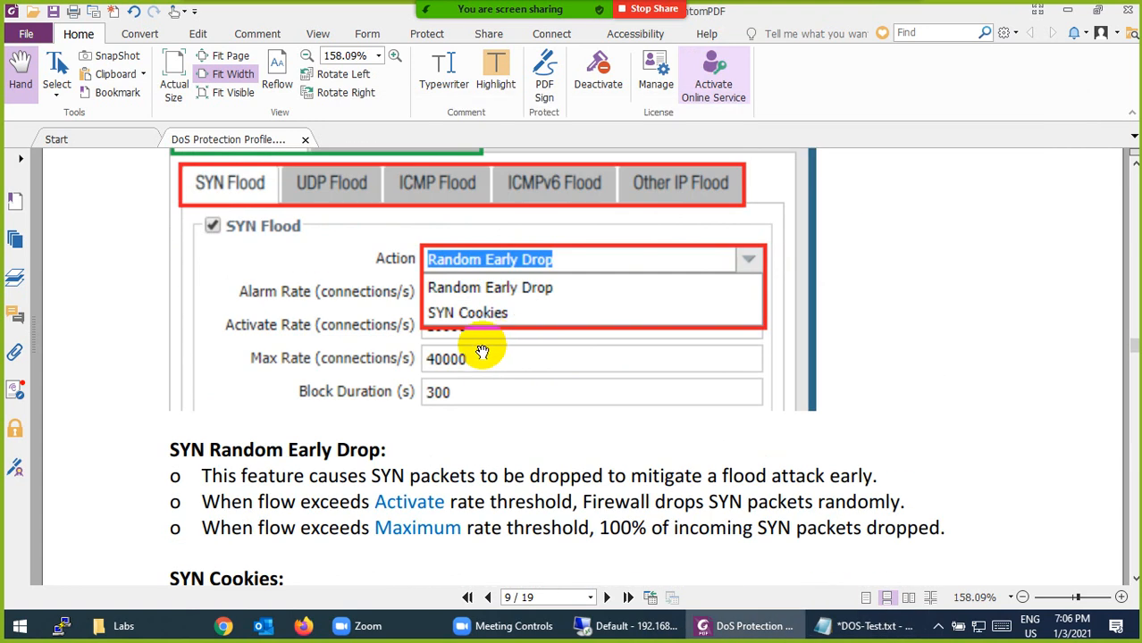
{"action": "scroll", "coordinate": [333, 308], "scroll_direction": "down", "scroll_amount": 1}
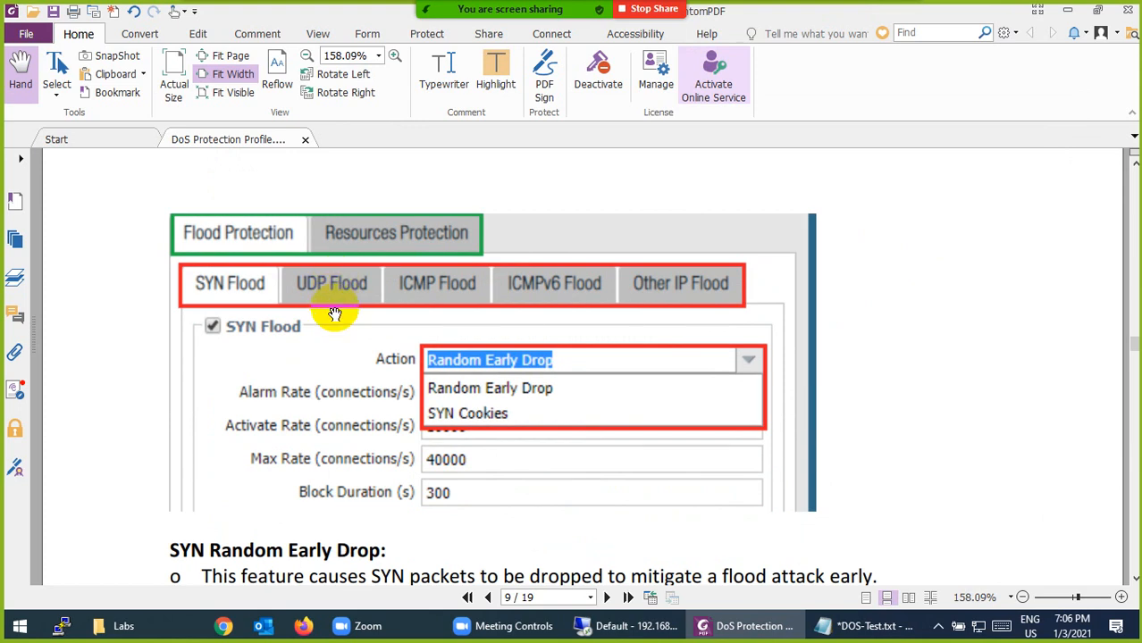
{"action": "scroll", "coordinate": [327, 313], "scroll_direction": "down", "scroll_amount": 3}
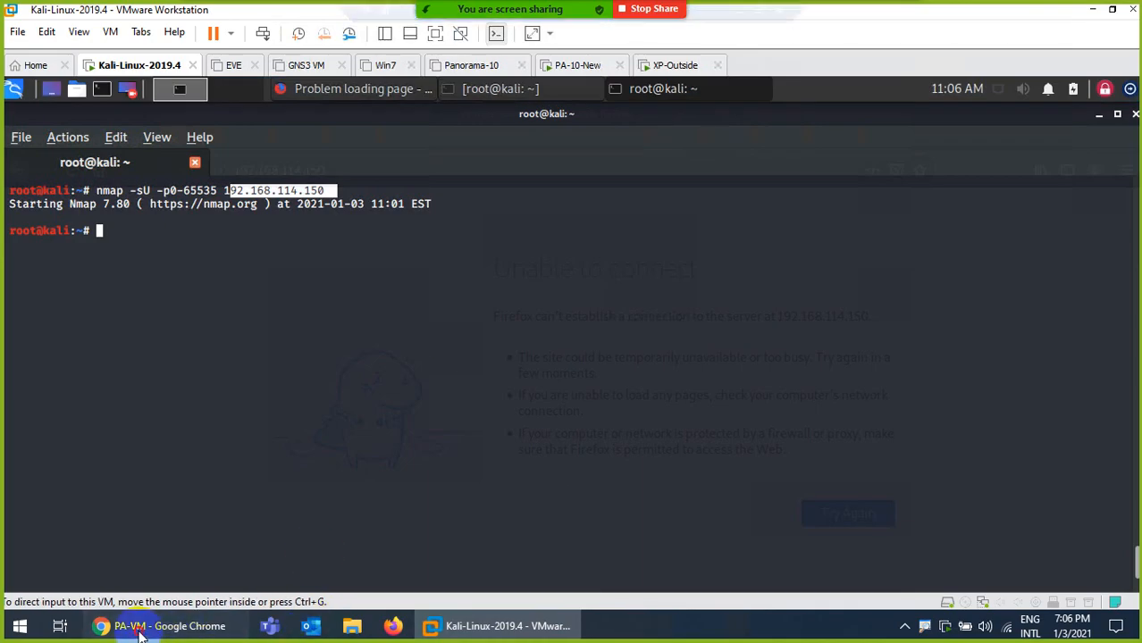
Review the UDP Flood and SYN Flood settings of Aggregate-DOS-Profile on the firewall and close the profile without saving
{"action": "left_click", "coordinate": [139, 629]}
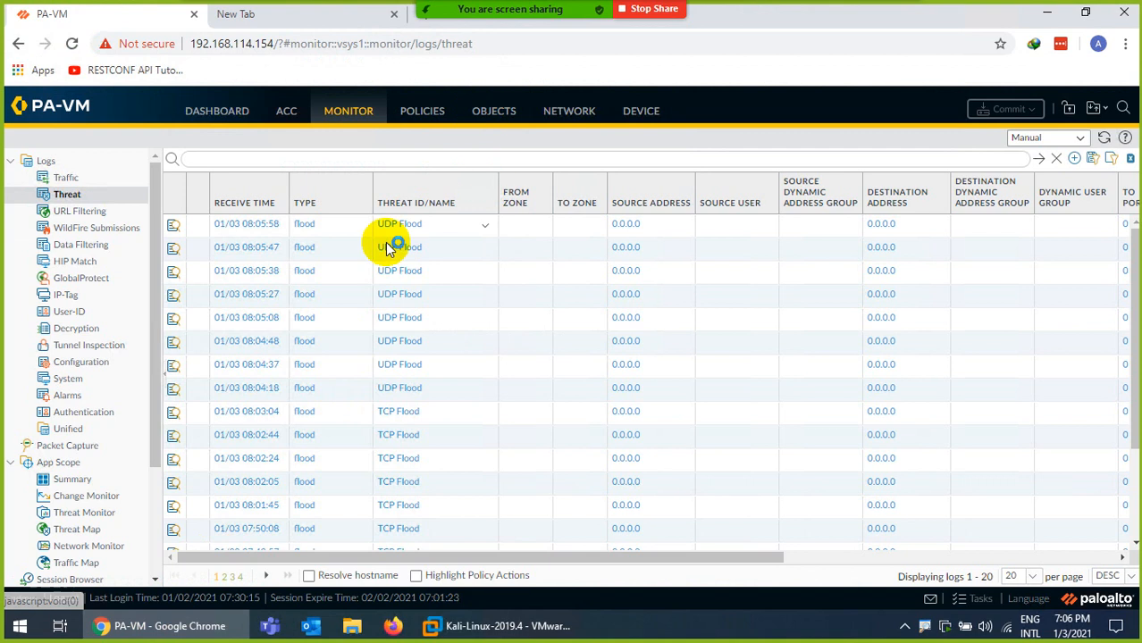
{"action": "left_click", "coordinate": [497, 113]}
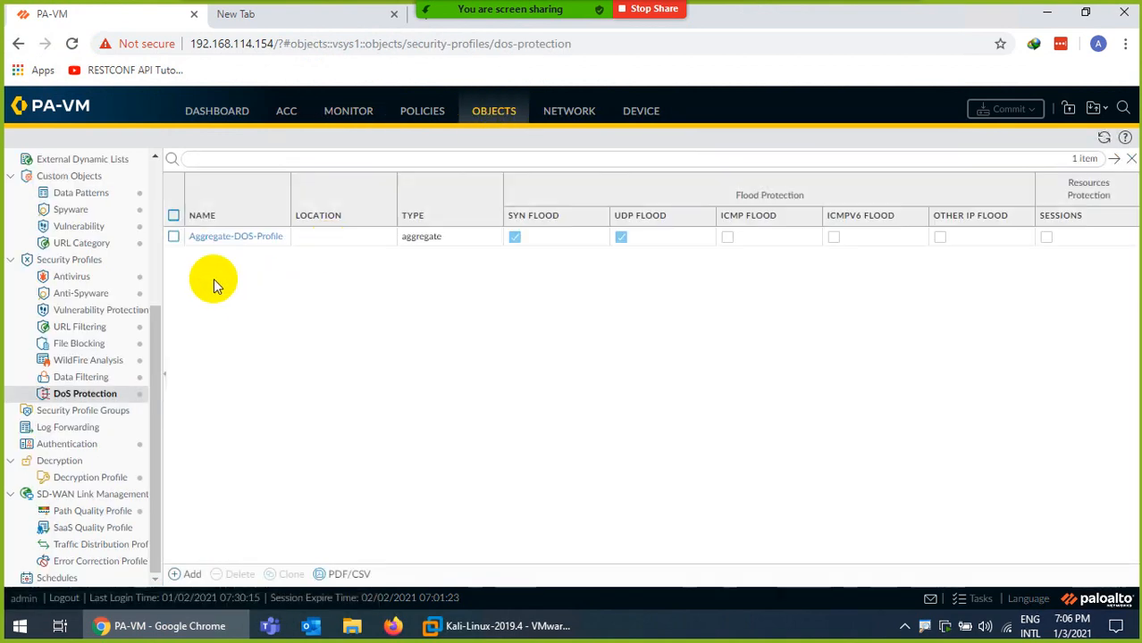
{"action": "left_click", "coordinate": [230, 237]}
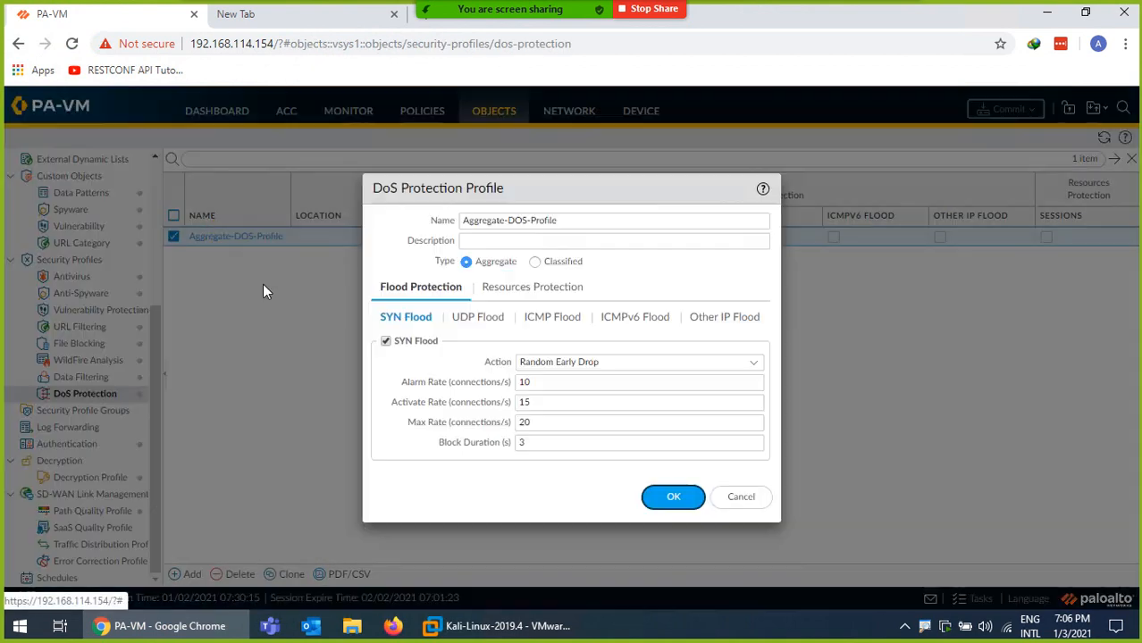
{"action": "left_click", "coordinate": [475, 316]}
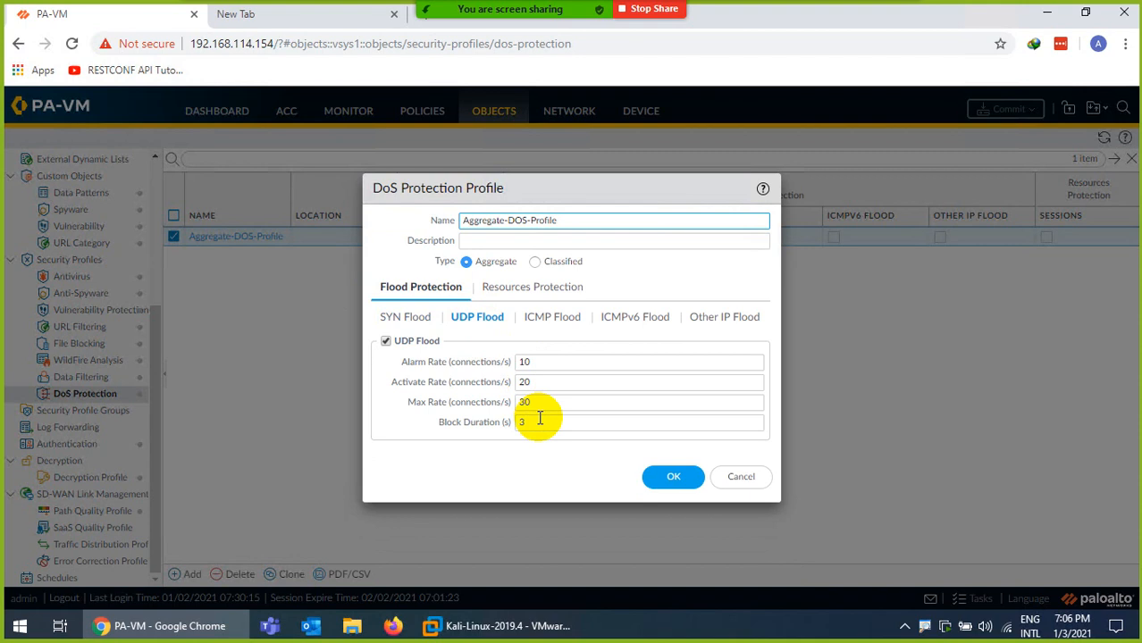
{"action": "left_click", "coordinate": [400, 317]}
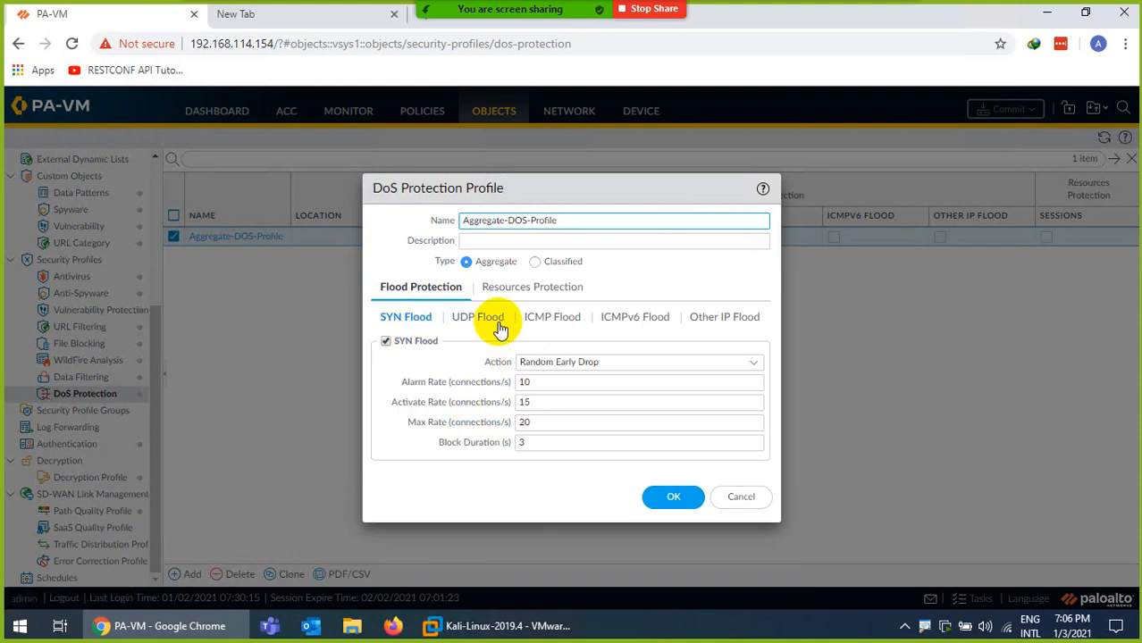
{"action": "left_click", "coordinate": [740, 497]}
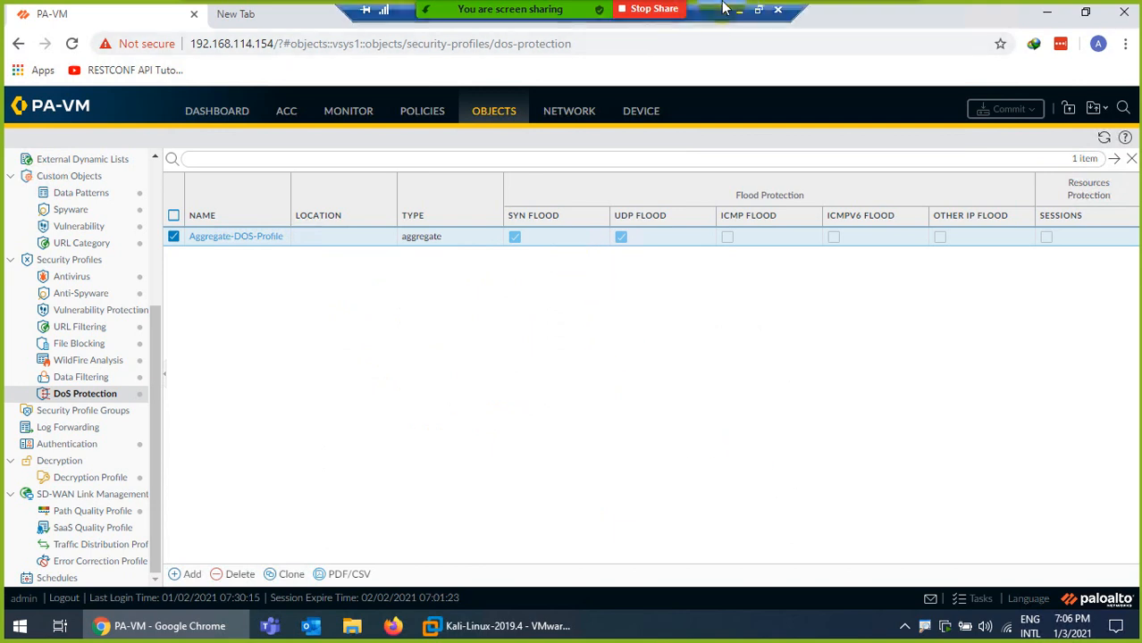